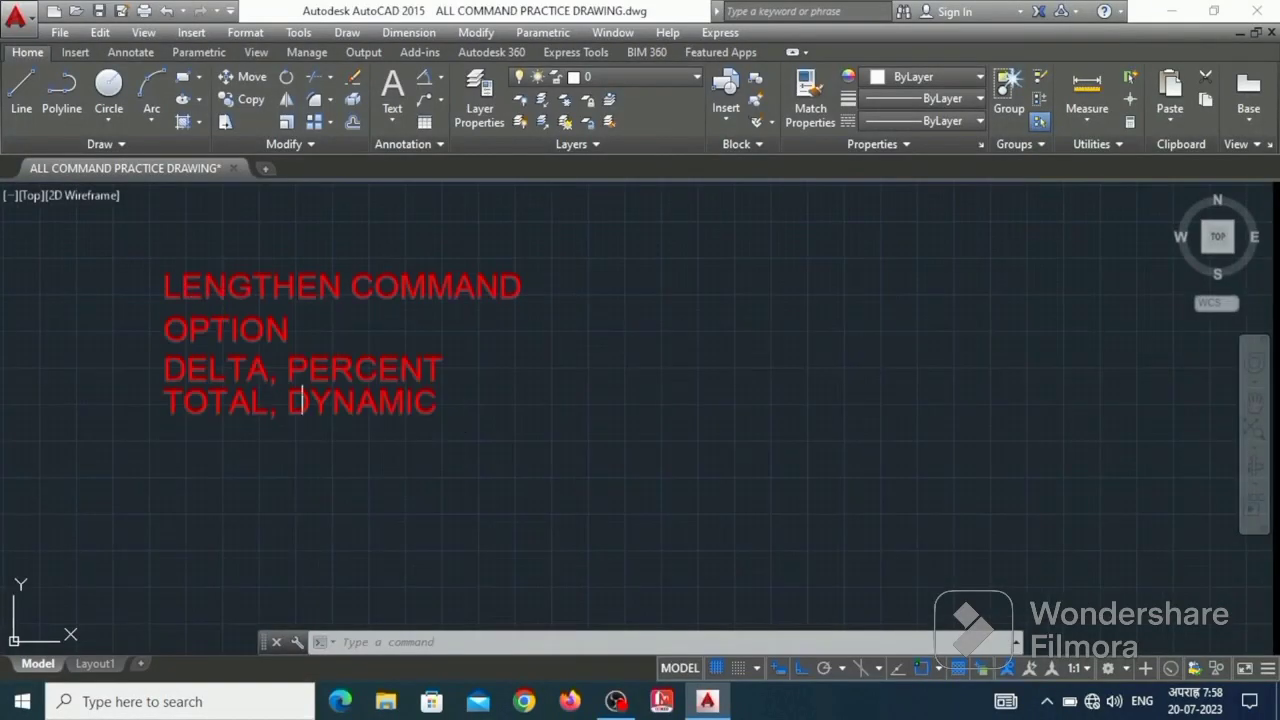
Step: Zoom the view to clear empty space beside the red LENGTHEN COMMAND notes
scroll(210, 298, up, 3)
scroll(495, 285, down, 2)
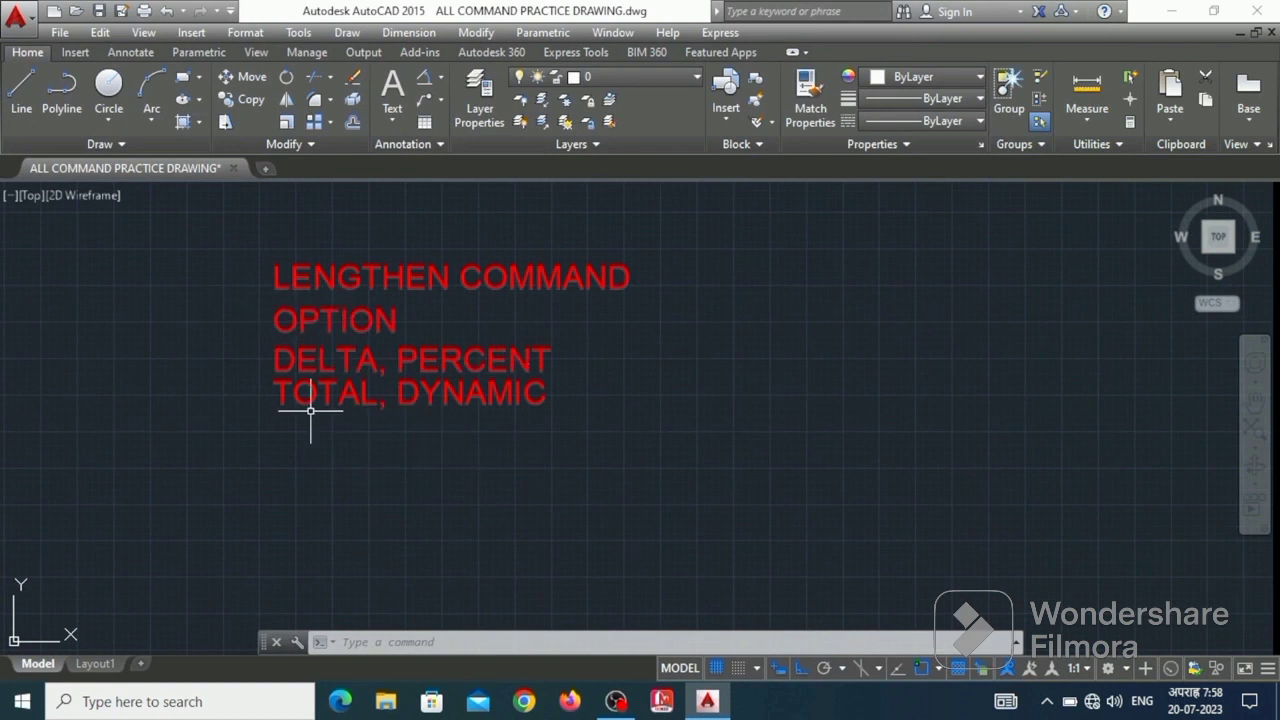
scroll(195, 330, down, 2)
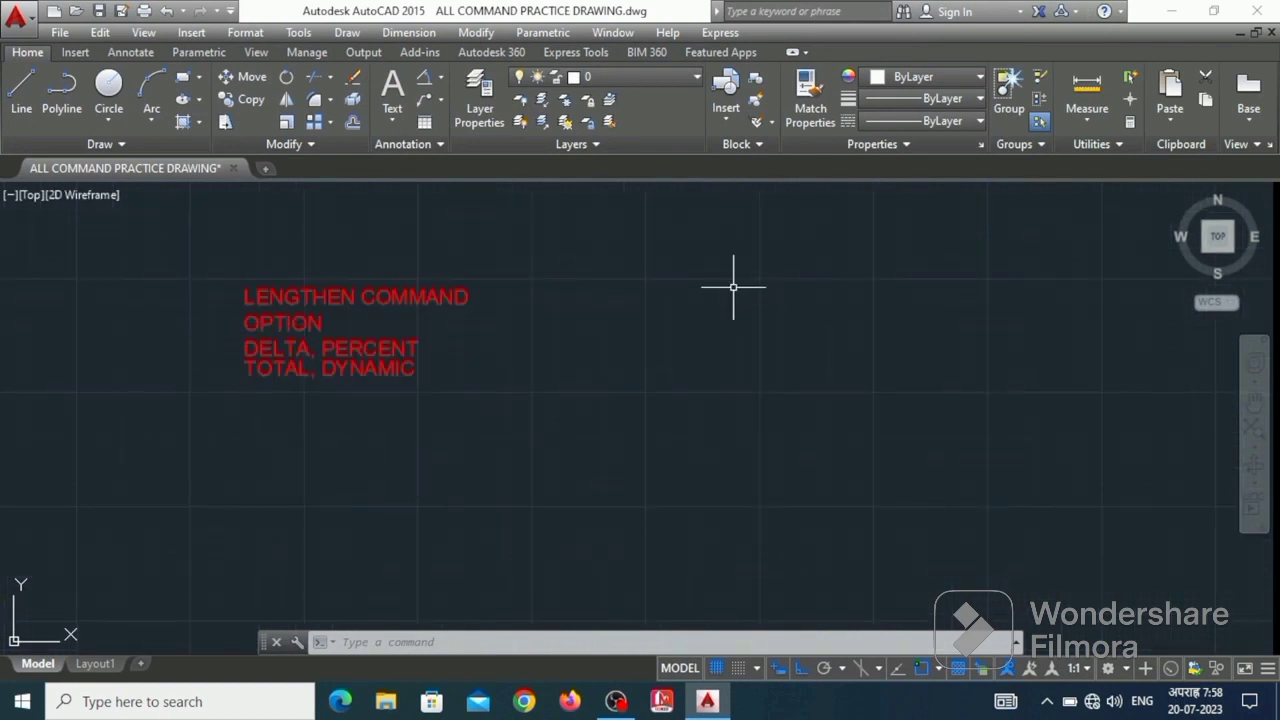
scroll(733, 287, up, 1)
scroll(455, 285, down, 1)
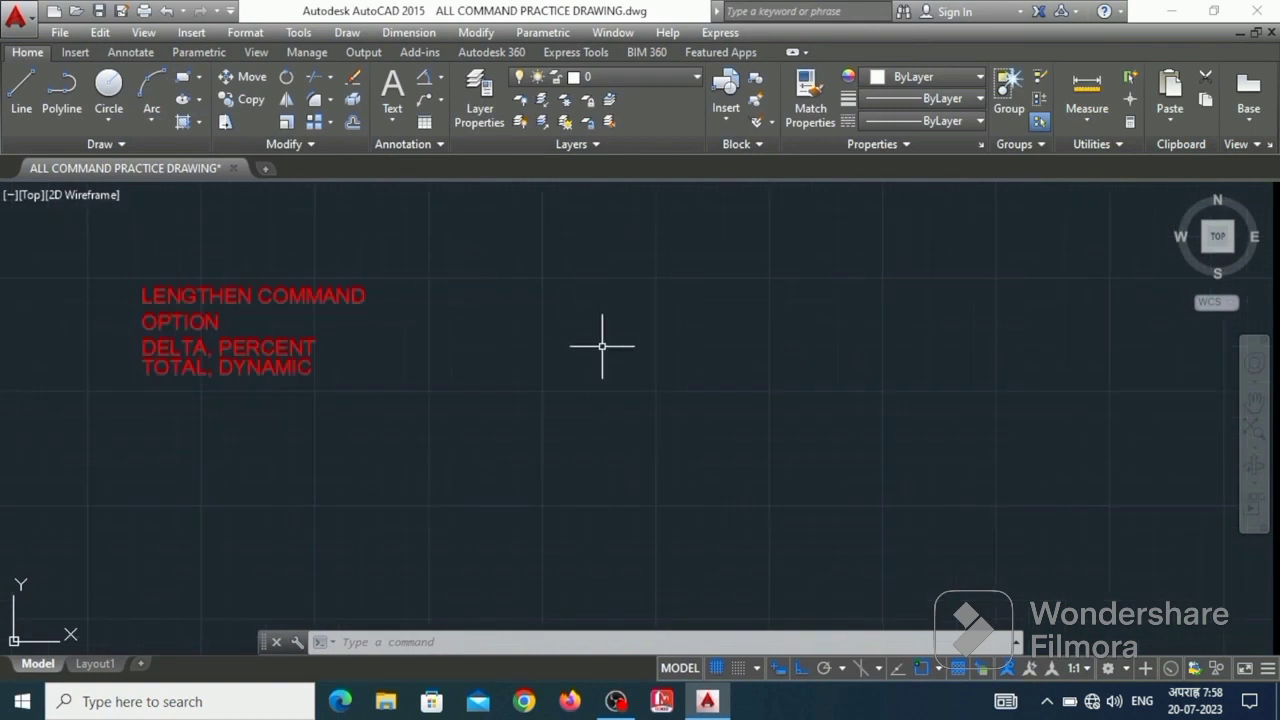
text(L)
Step: Draw a 5' horizontal line to the right of the LENGTHEN notes
key(Return)
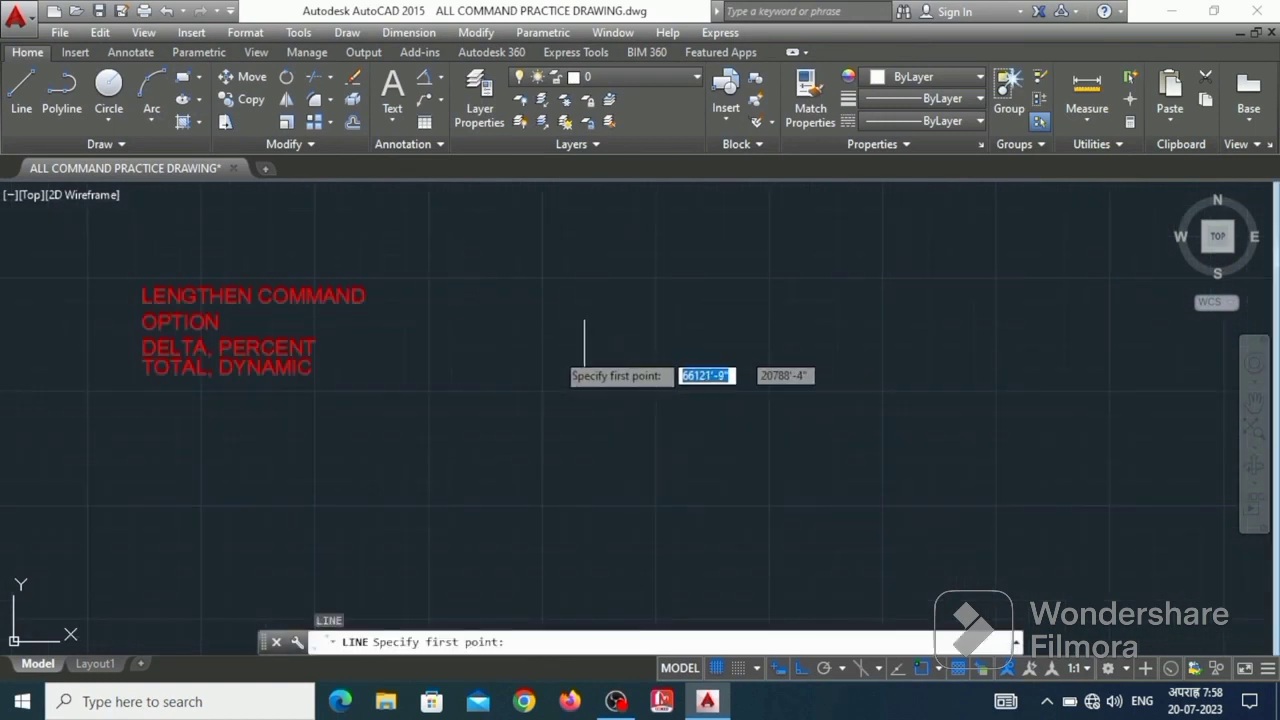
click(480, 342)
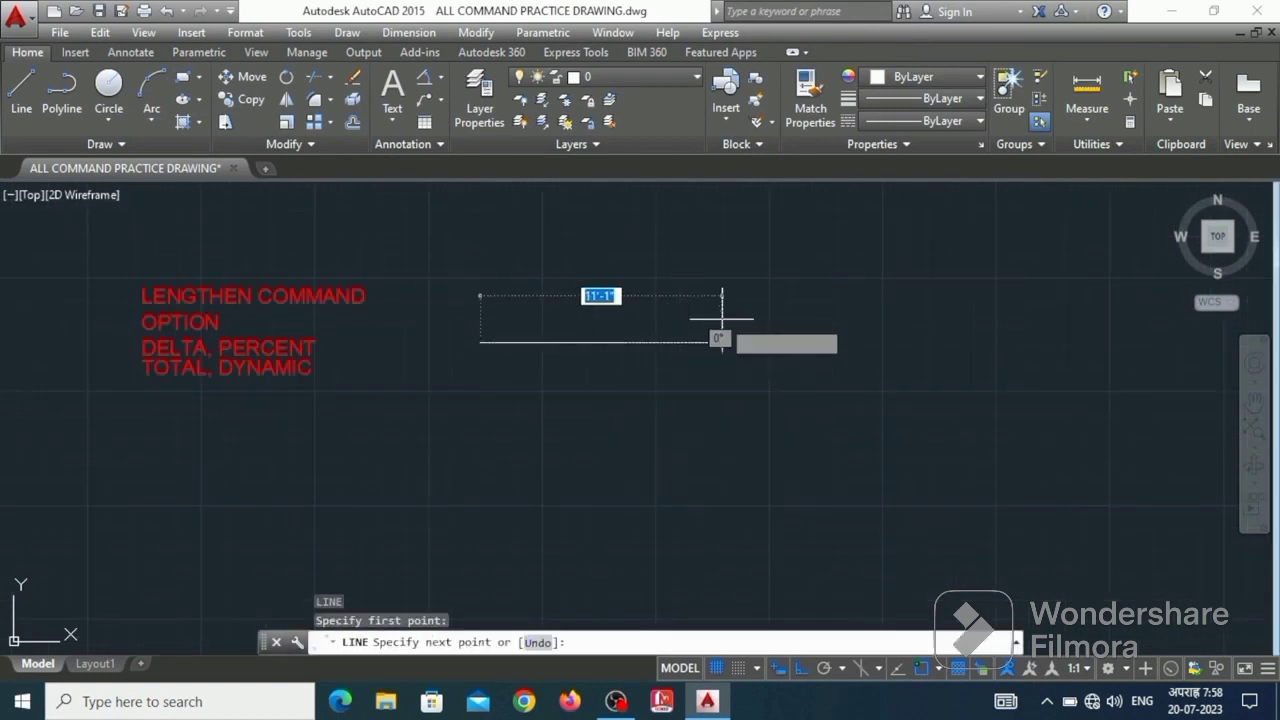
text(5)
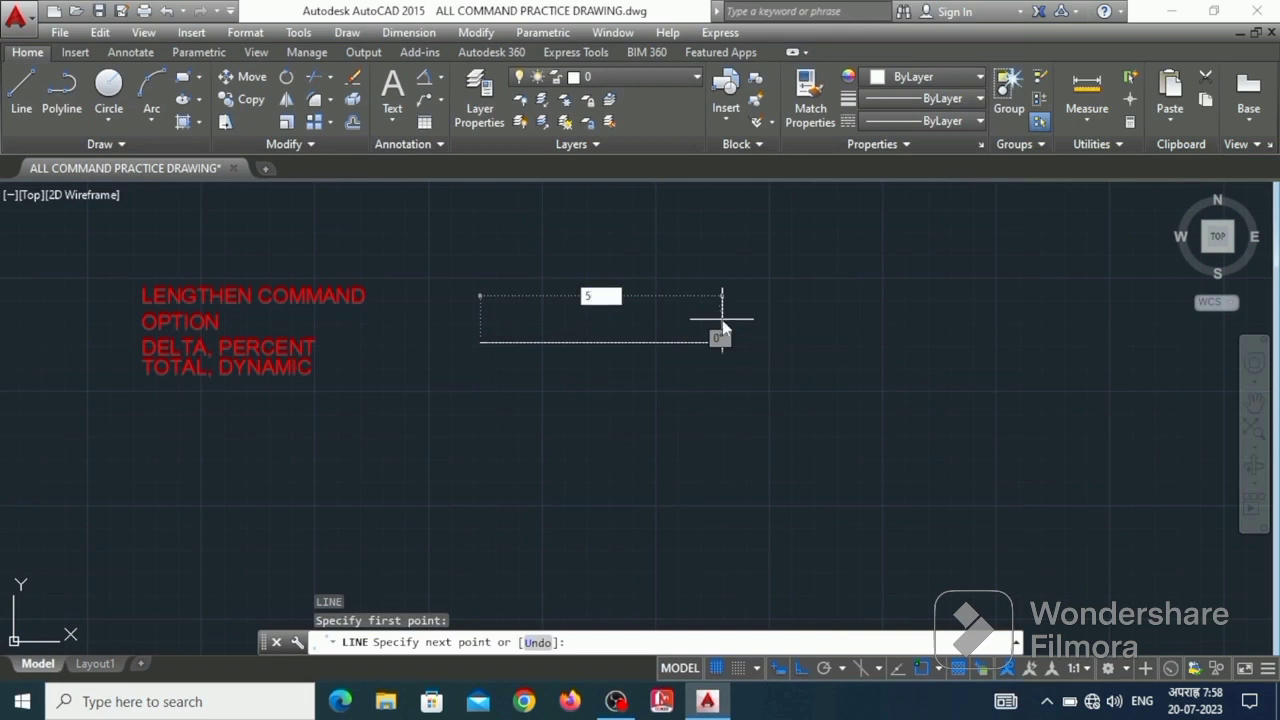
key(Return)
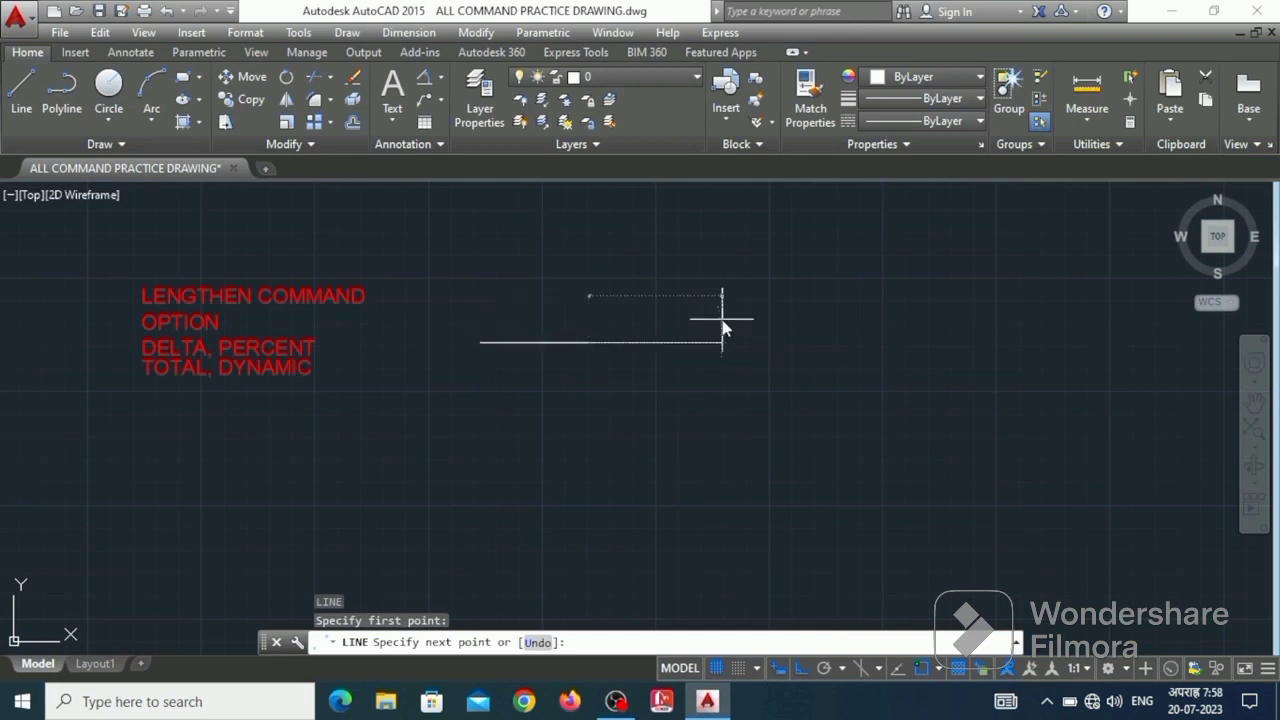
key(Return)
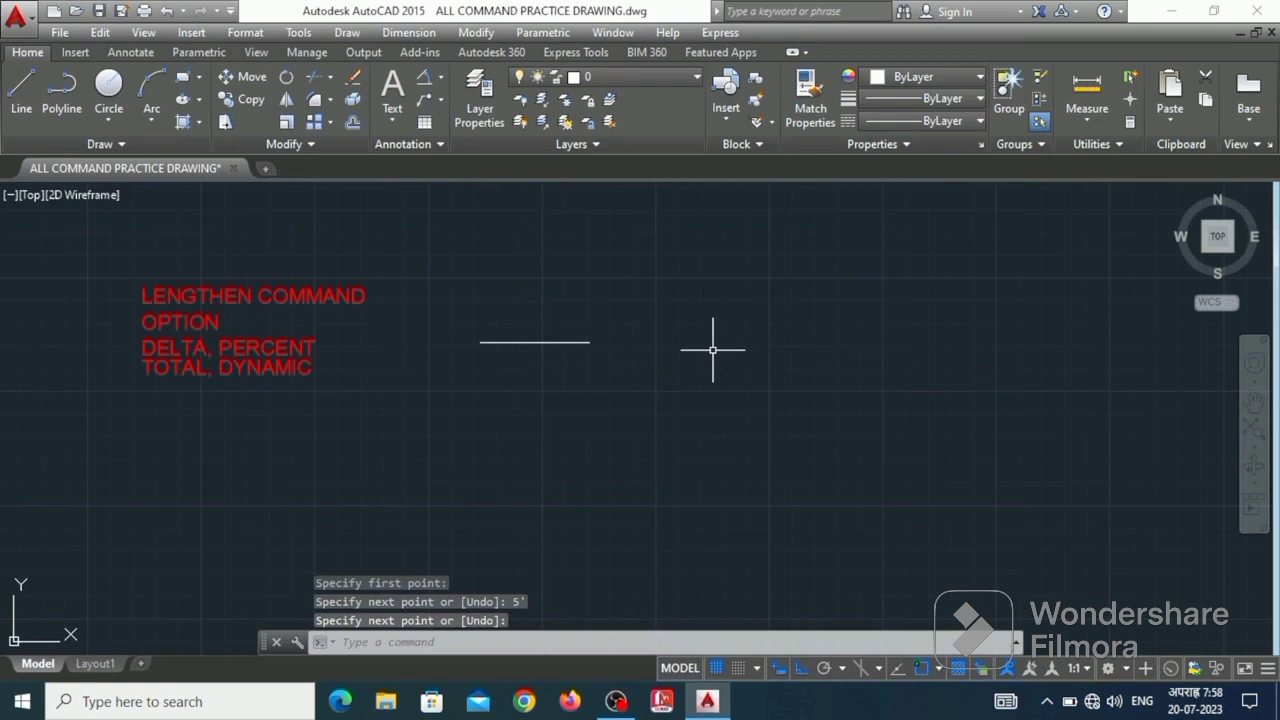
click(478, 33)
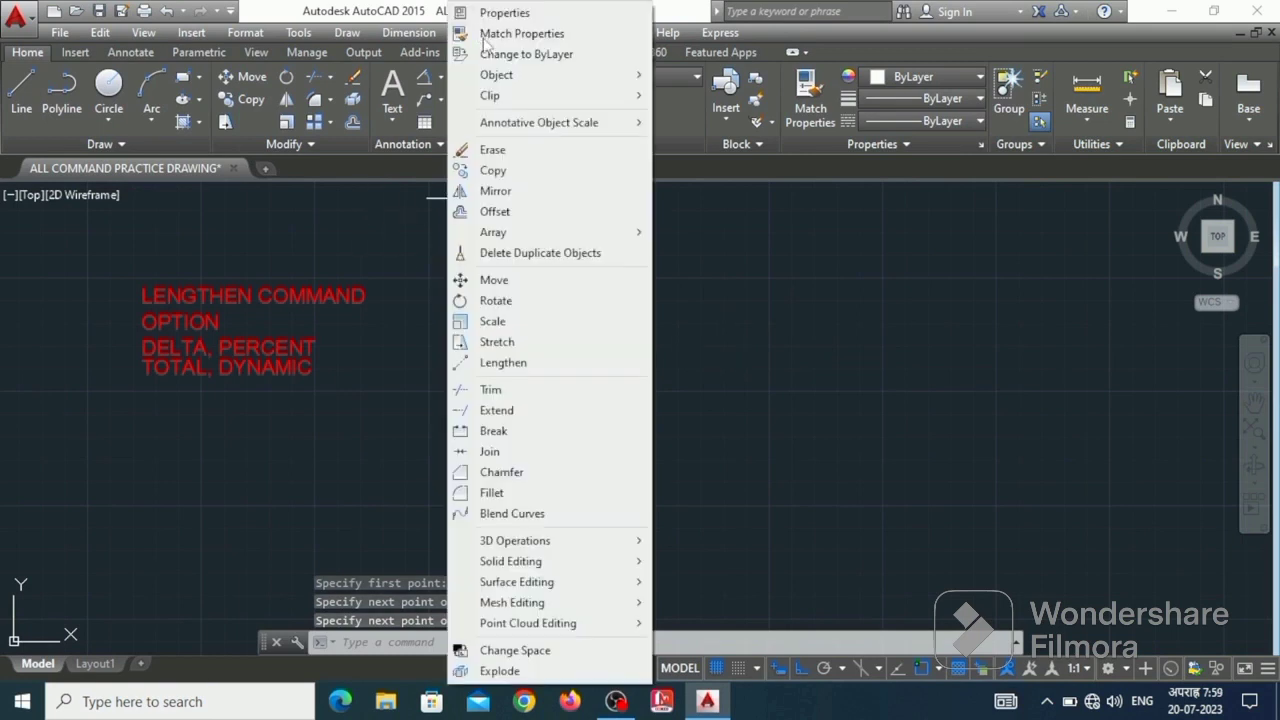
click(526, 365)
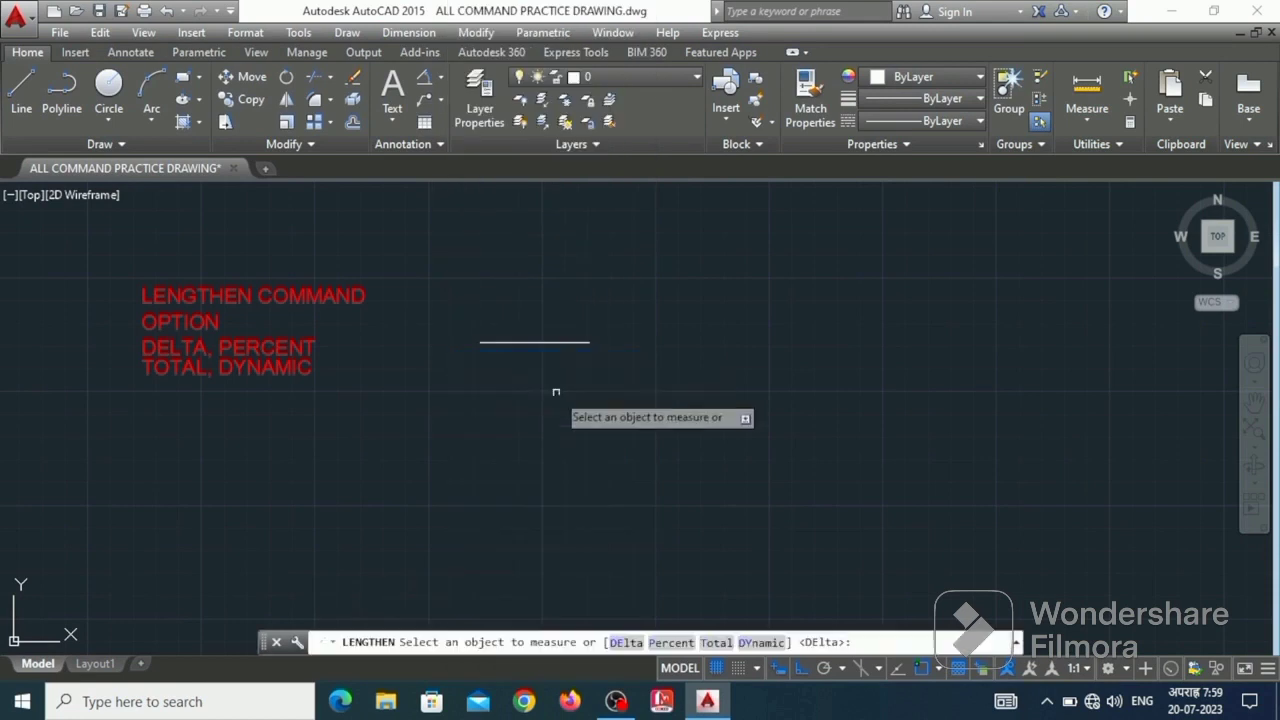
key(Escape)
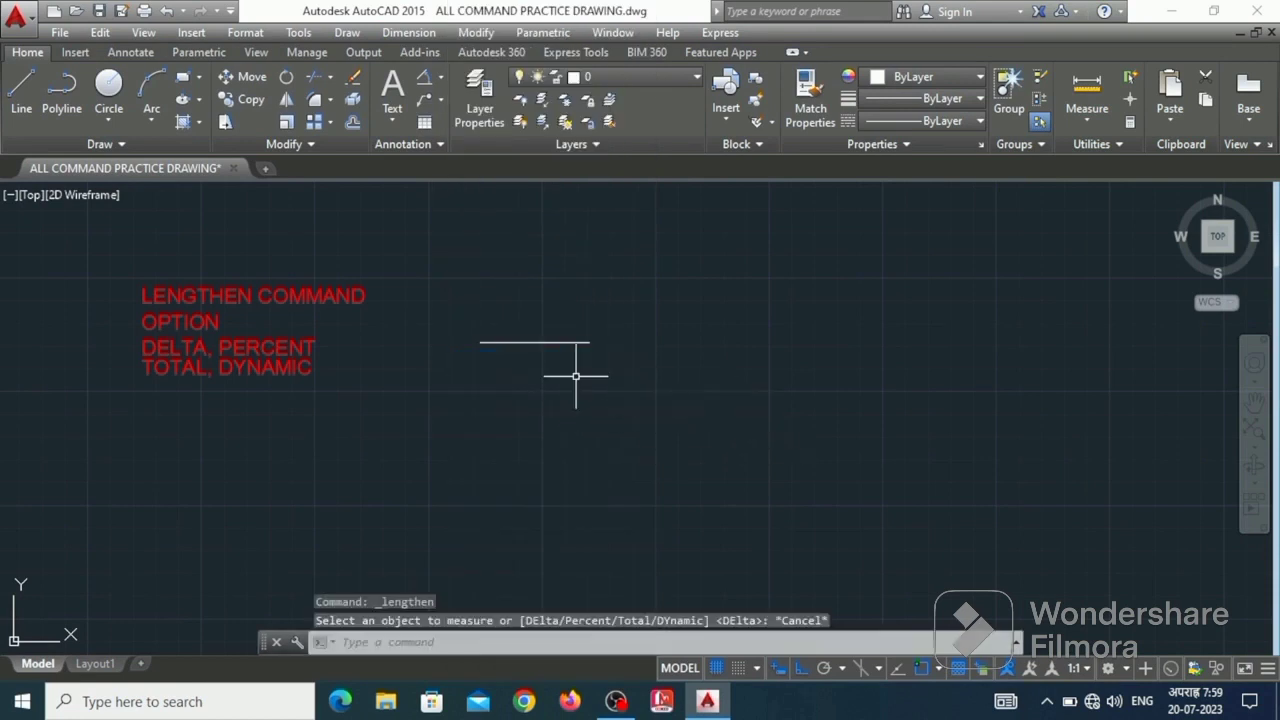
Step: Place a linear dimension reading 5' above the line, snapped to both endpoints
click(409, 33)
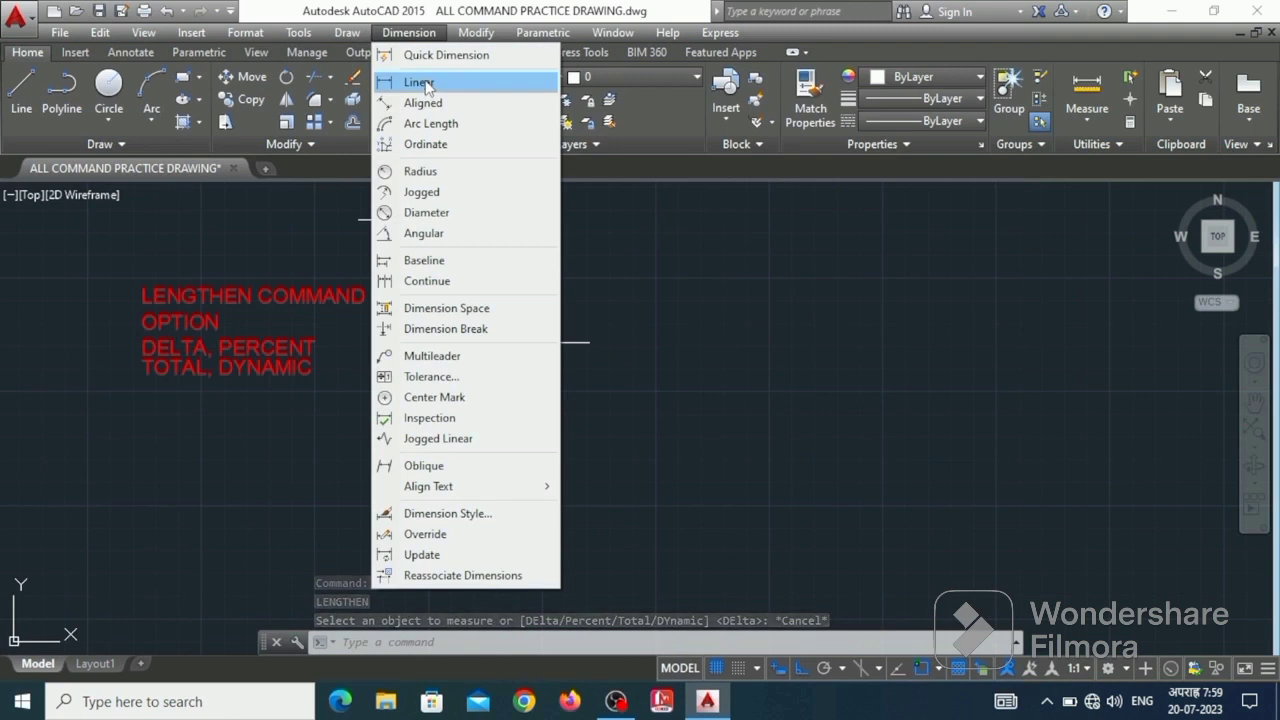
click(395, 82)
click(589, 342)
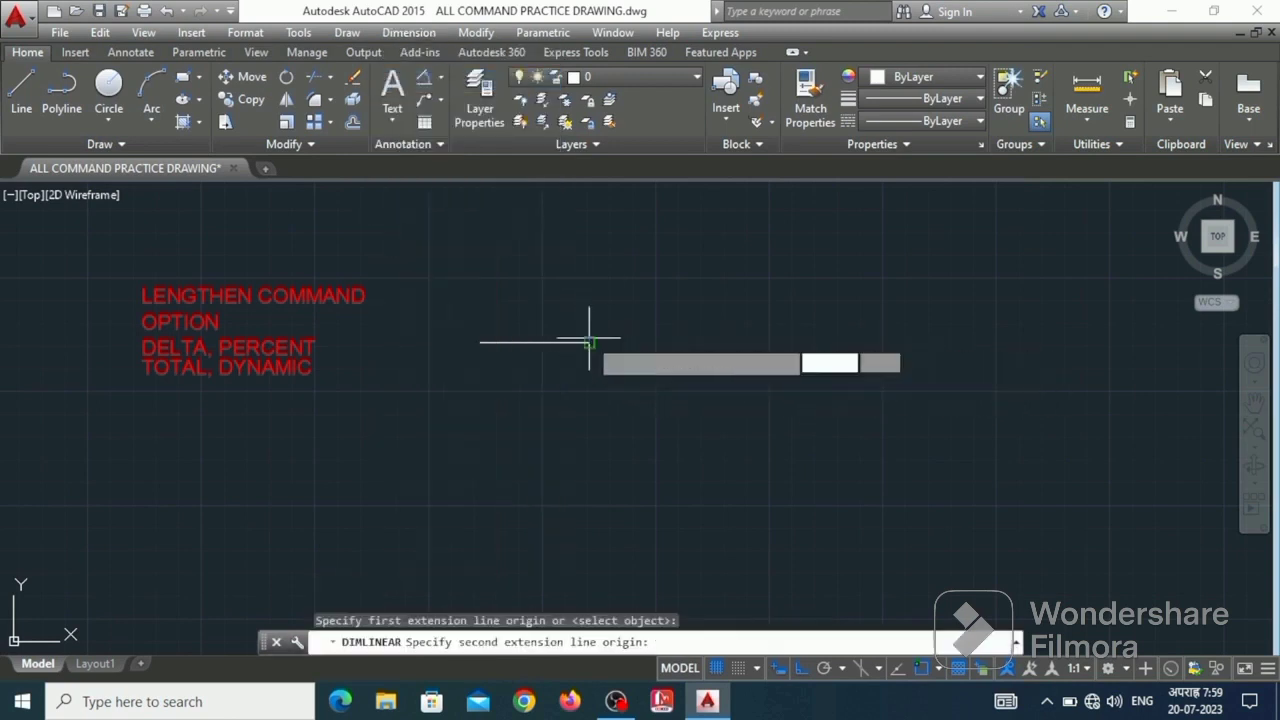
click(480, 342)
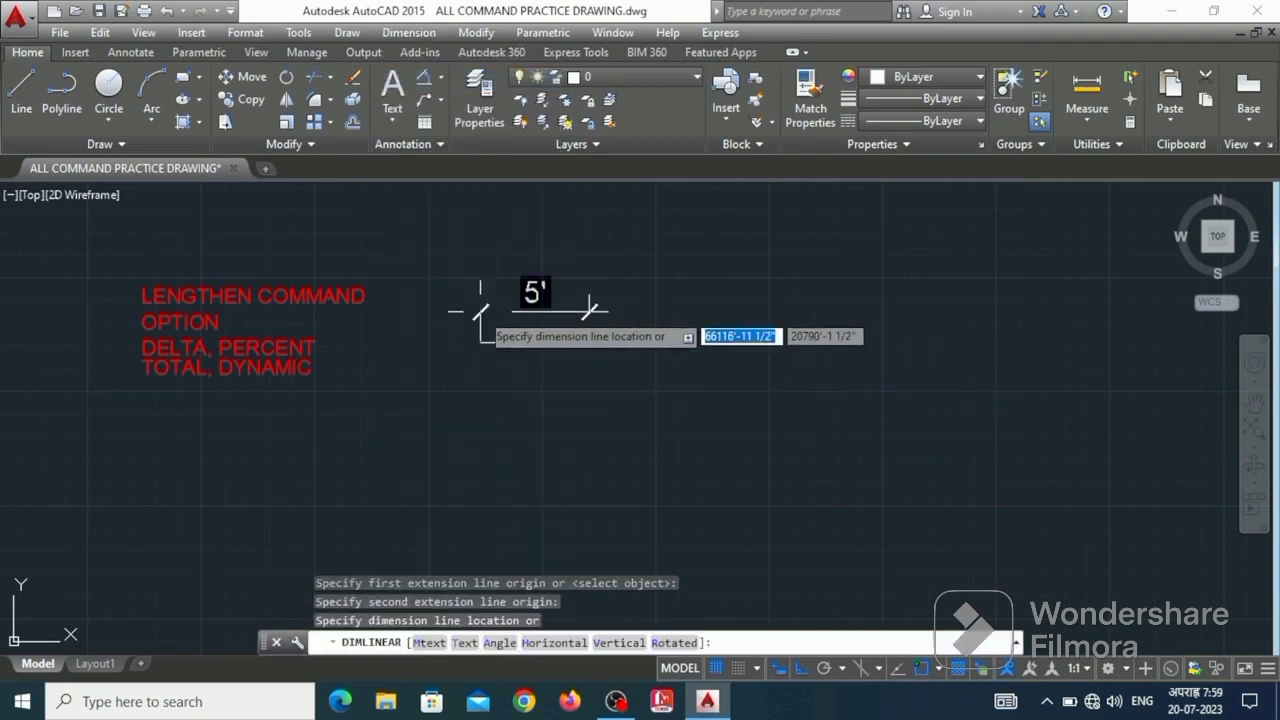
click(480, 310)
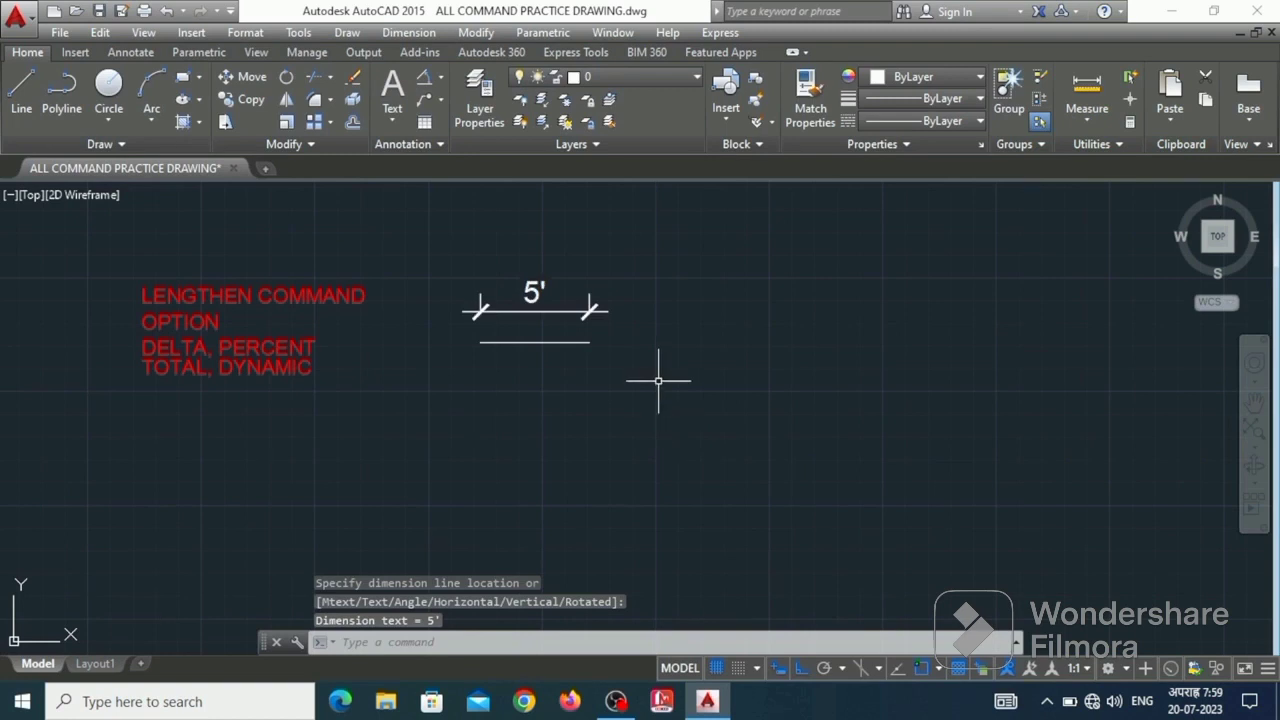
Step: Lengthen the line by a 5' Delta at each end so it measures 15'
text(L)
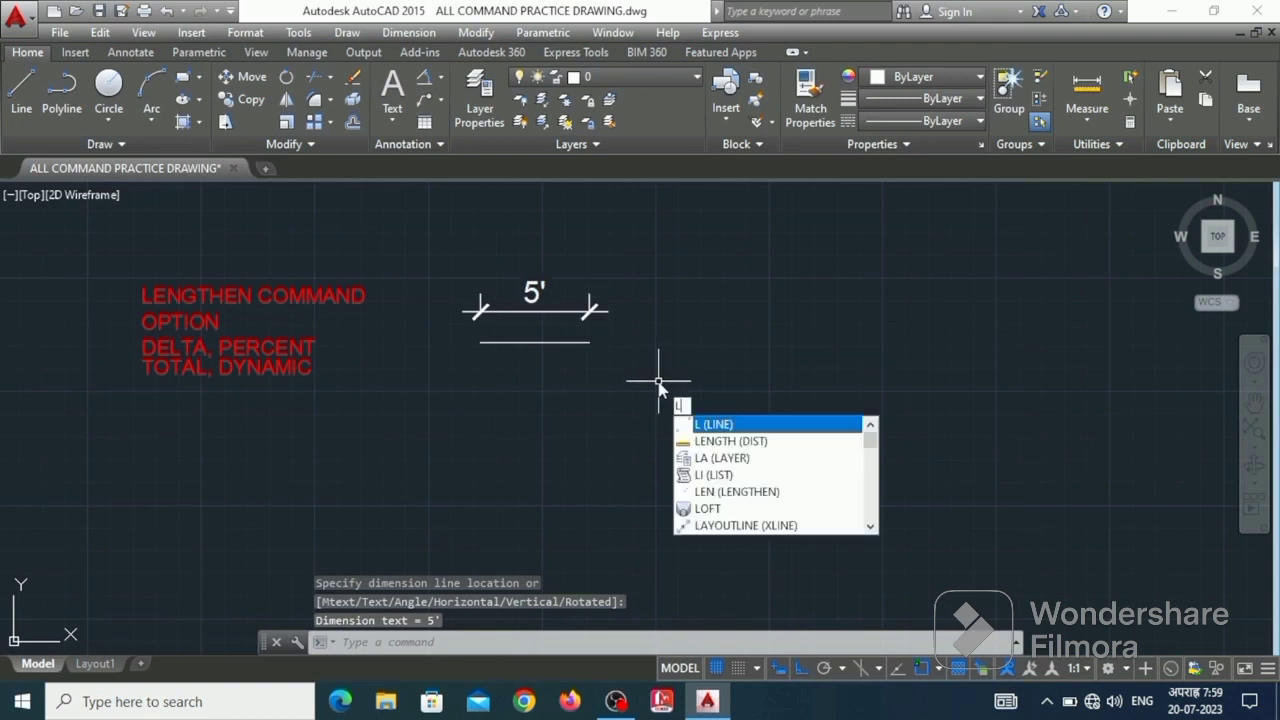
text(EN)
key(Return)
text(DE)
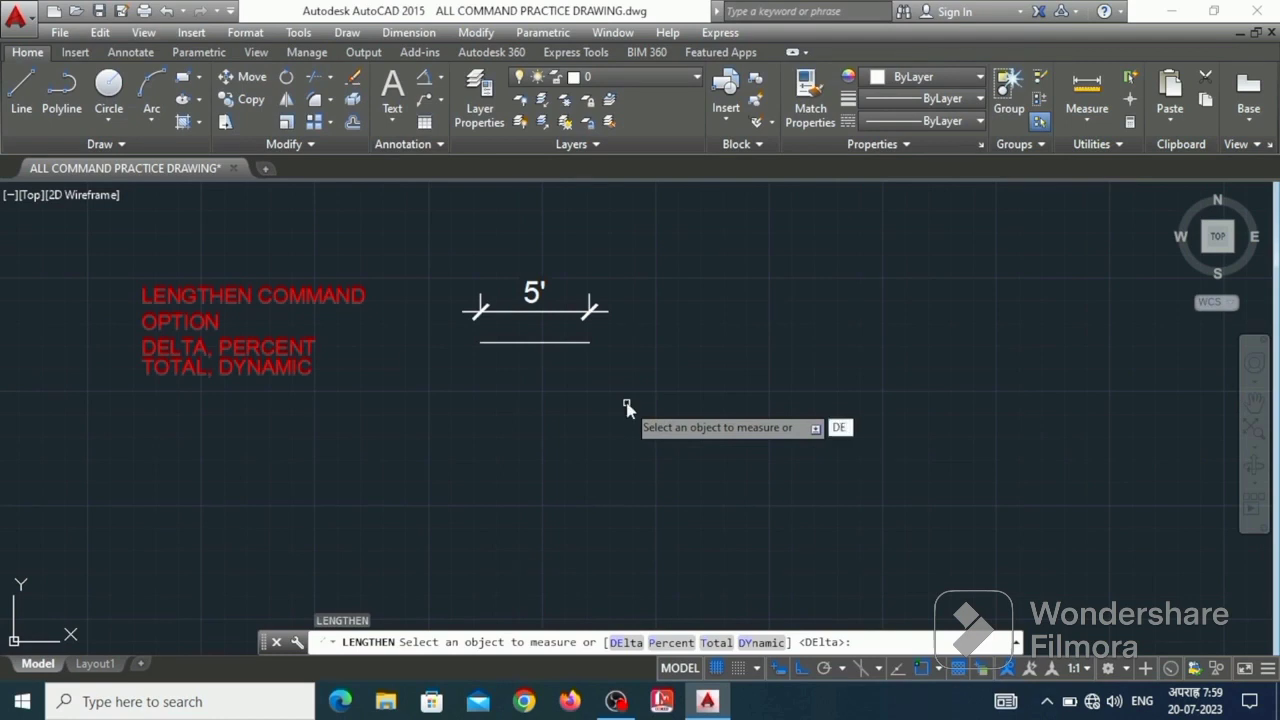
key(Return)
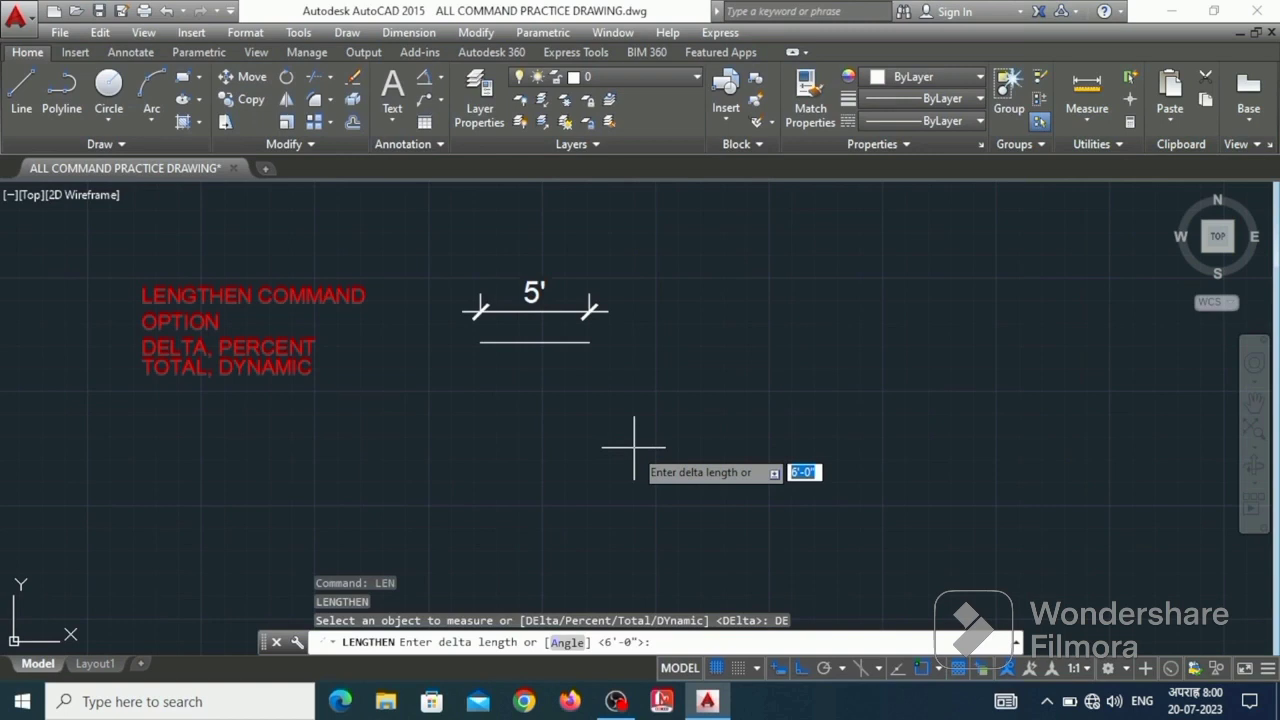
text(5')
key(Return)
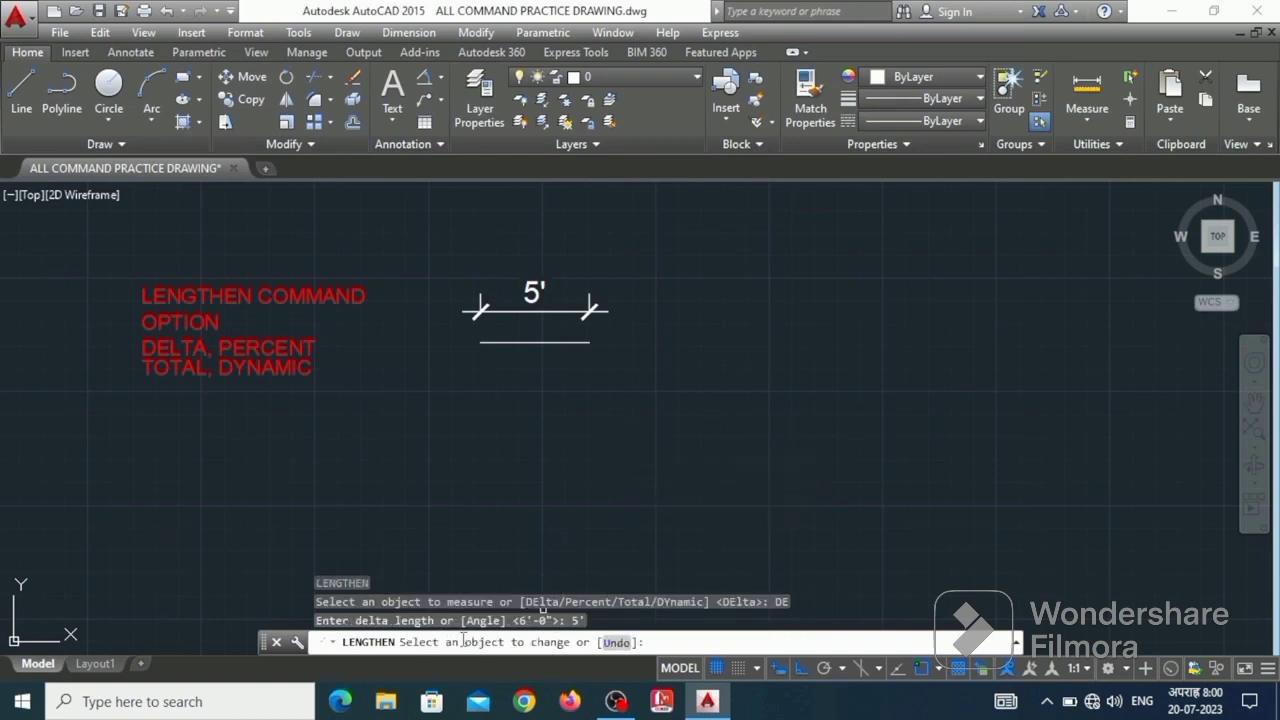
click(560, 343)
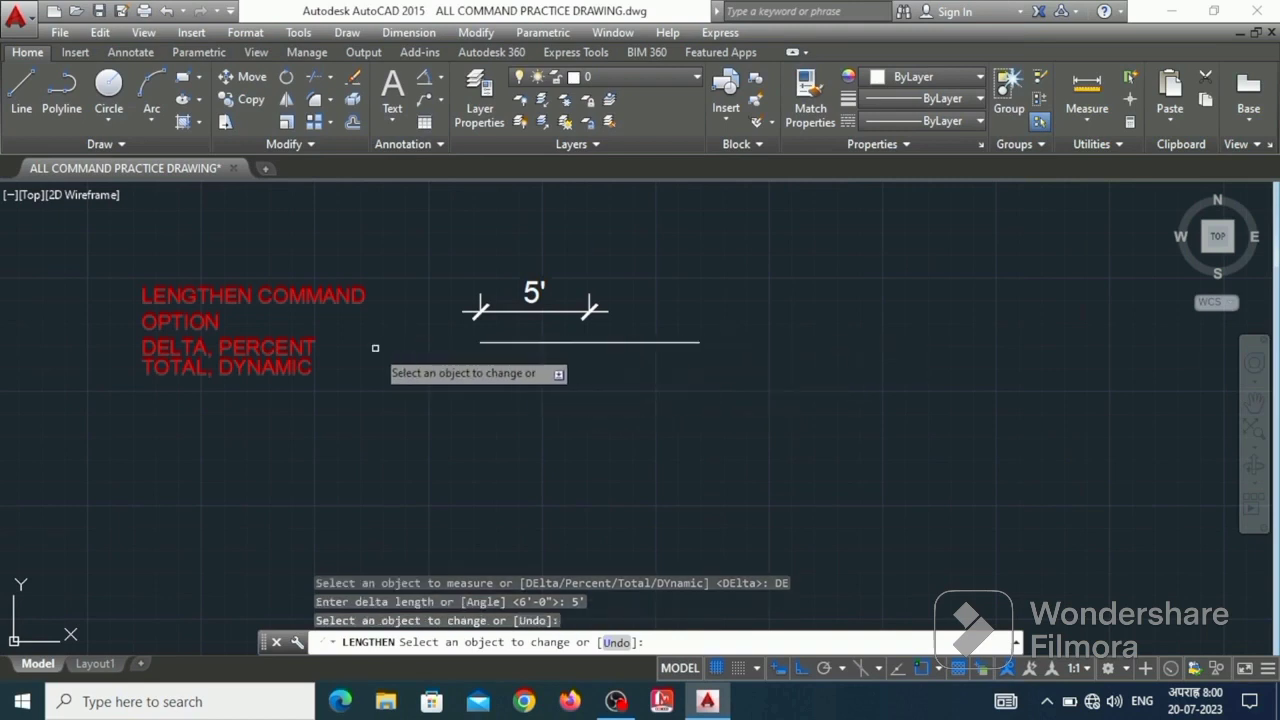
click(500, 343)
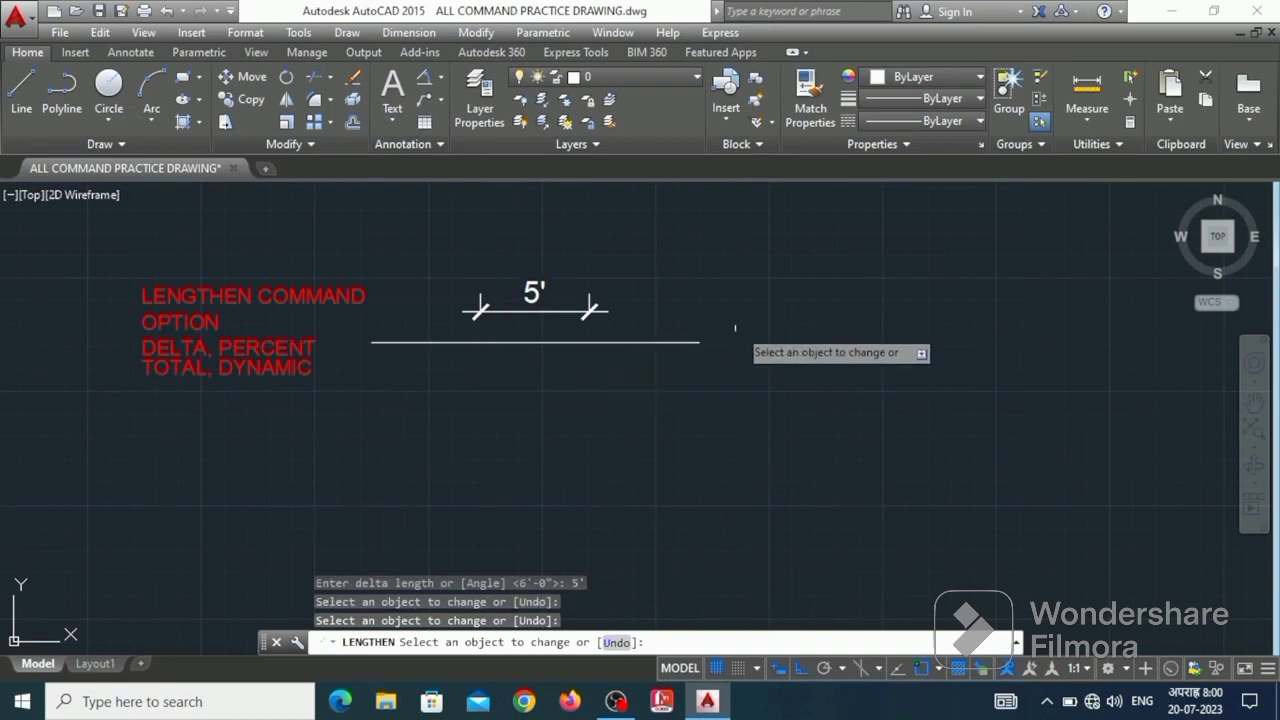
key(Return)
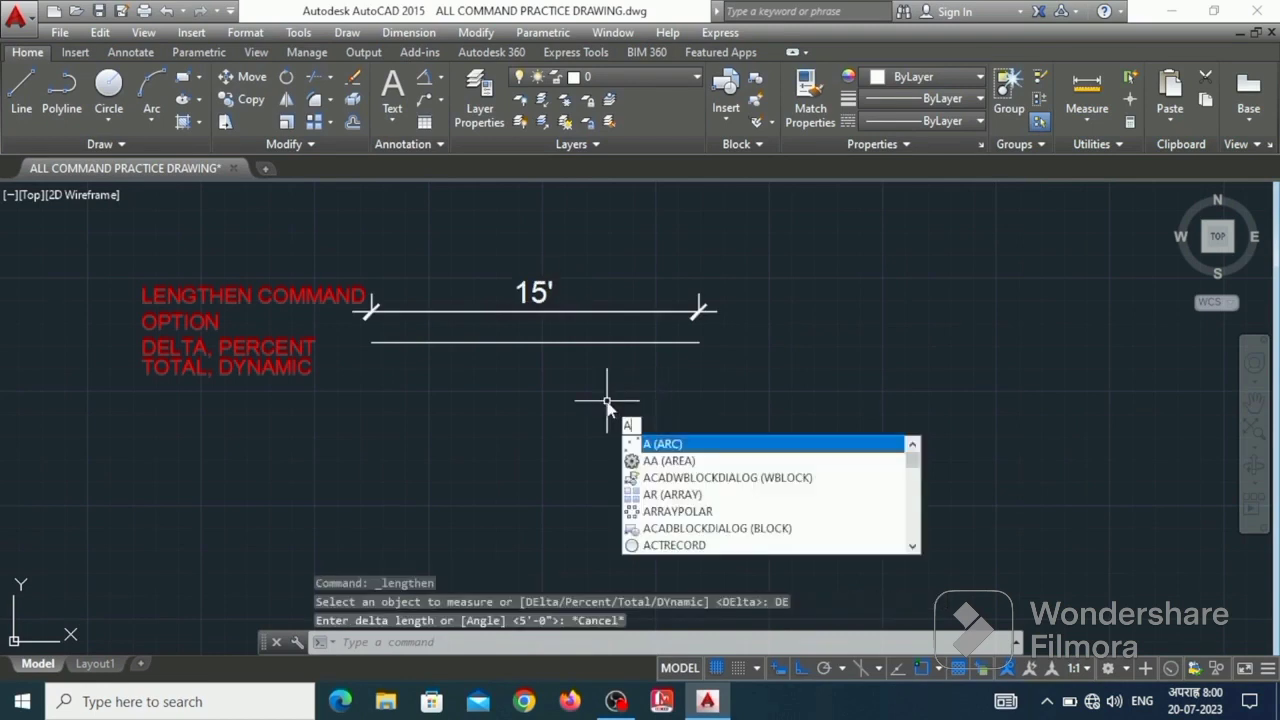
Step: Draw a three-point arc below the 15' line with Ortho turned off
key(Return)
click(749, 450)
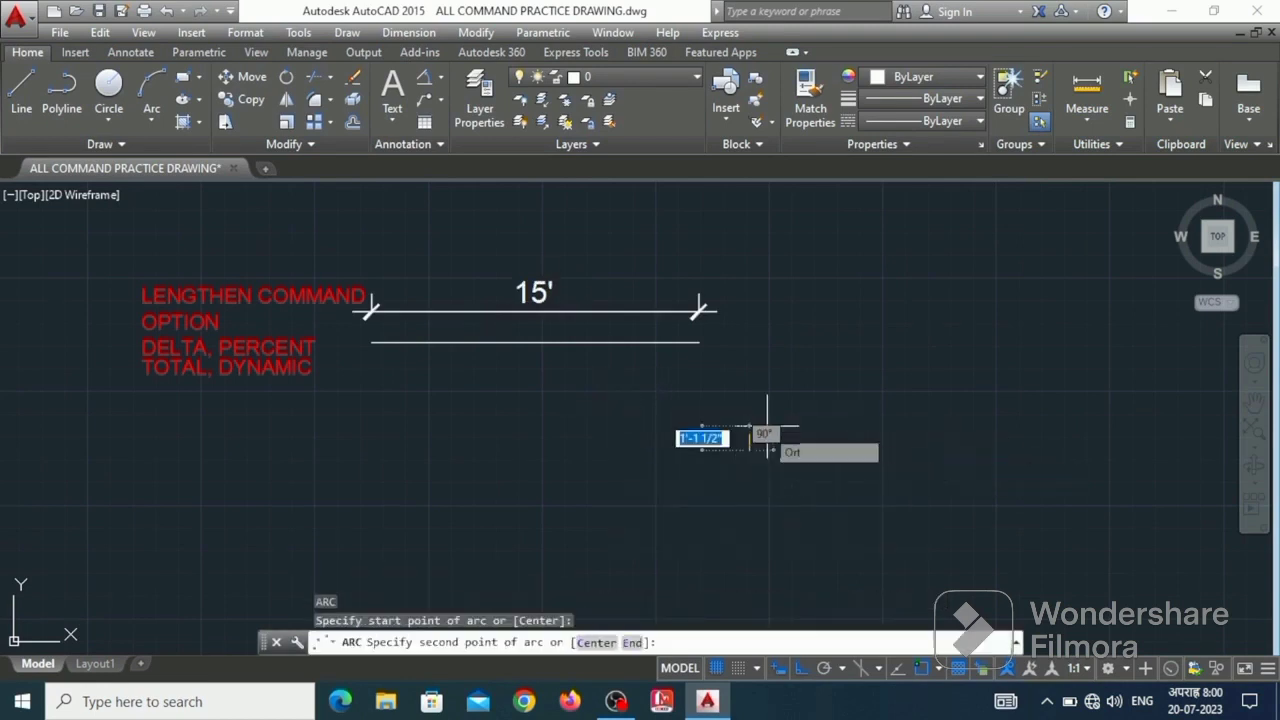
key(F8)
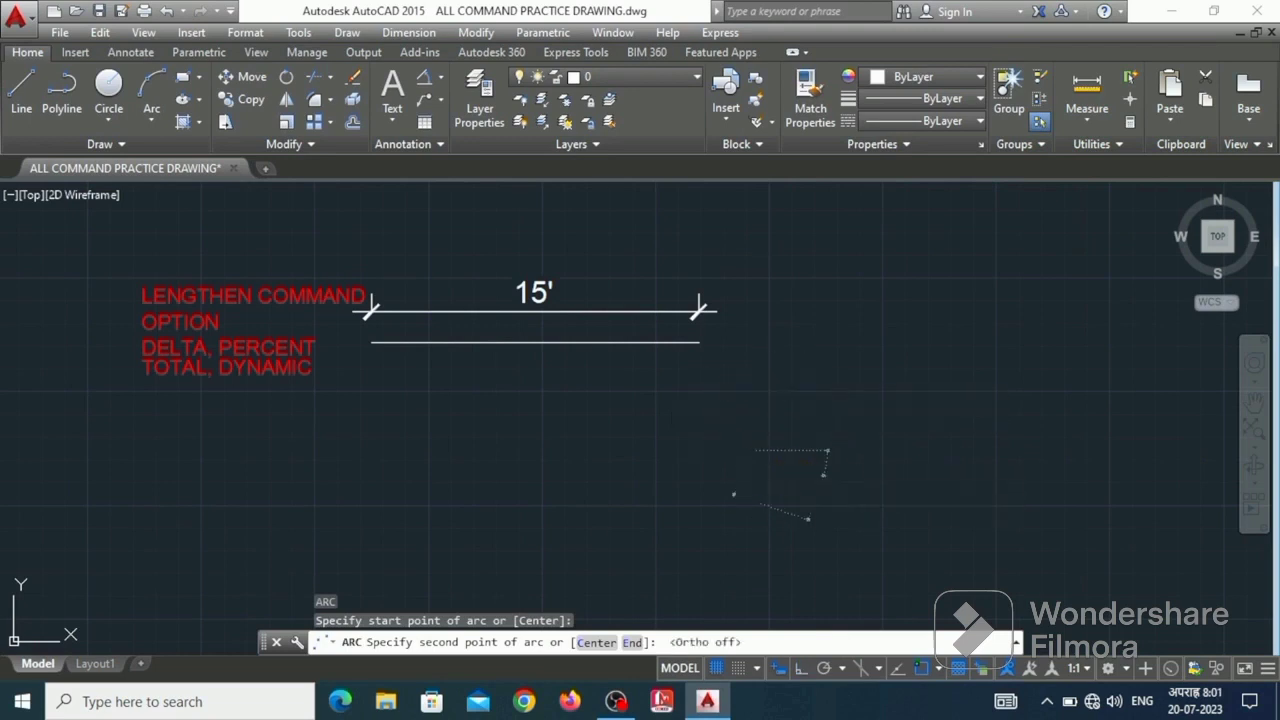
click(820, 455)
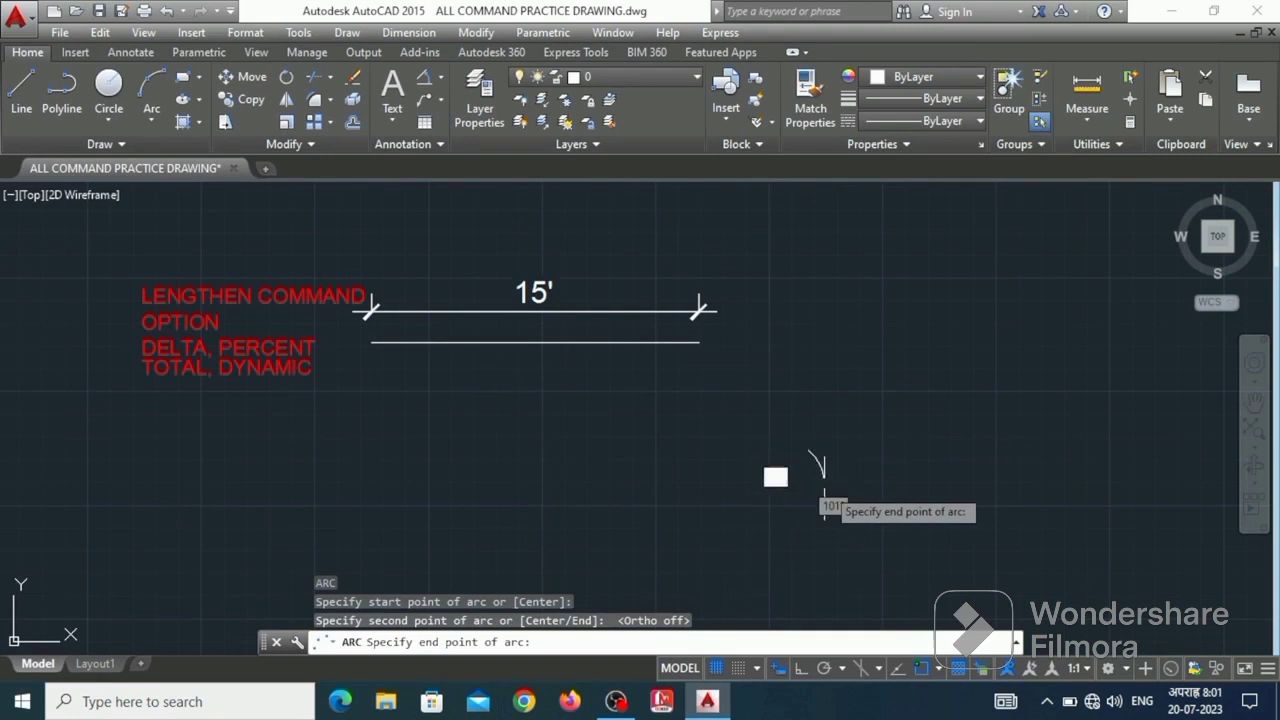
click(826, 486)
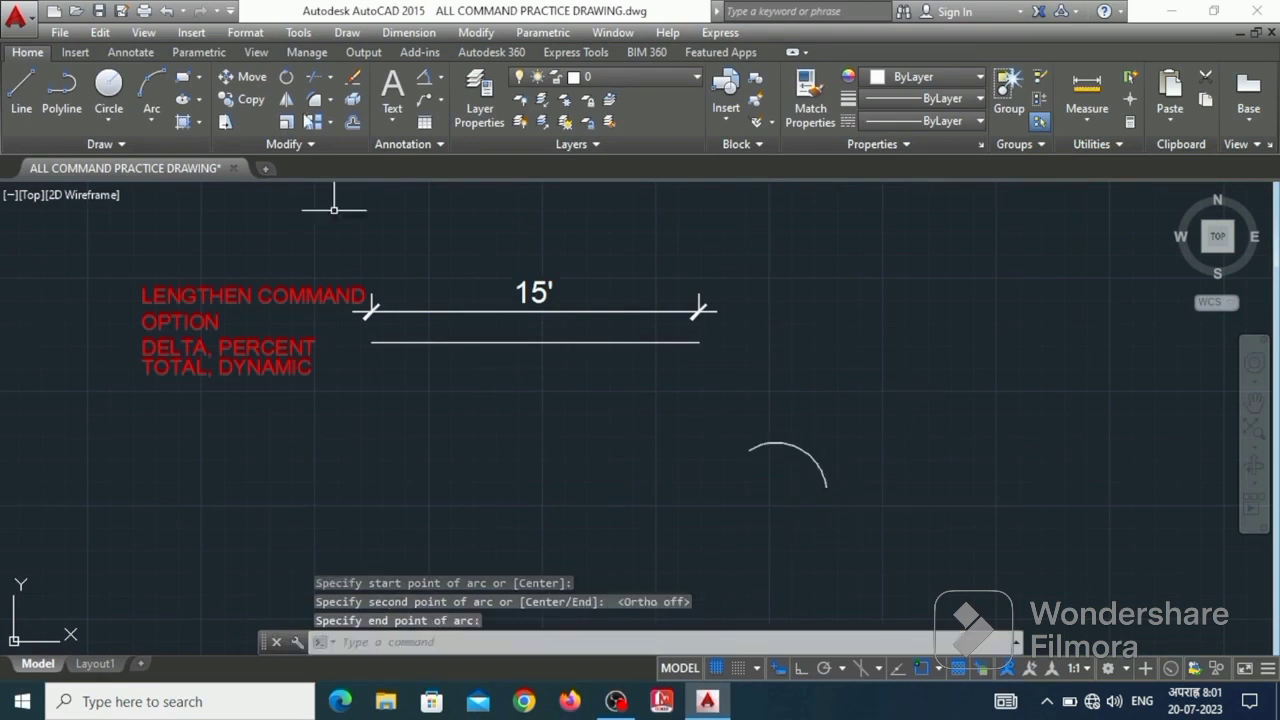
click(408, 32)
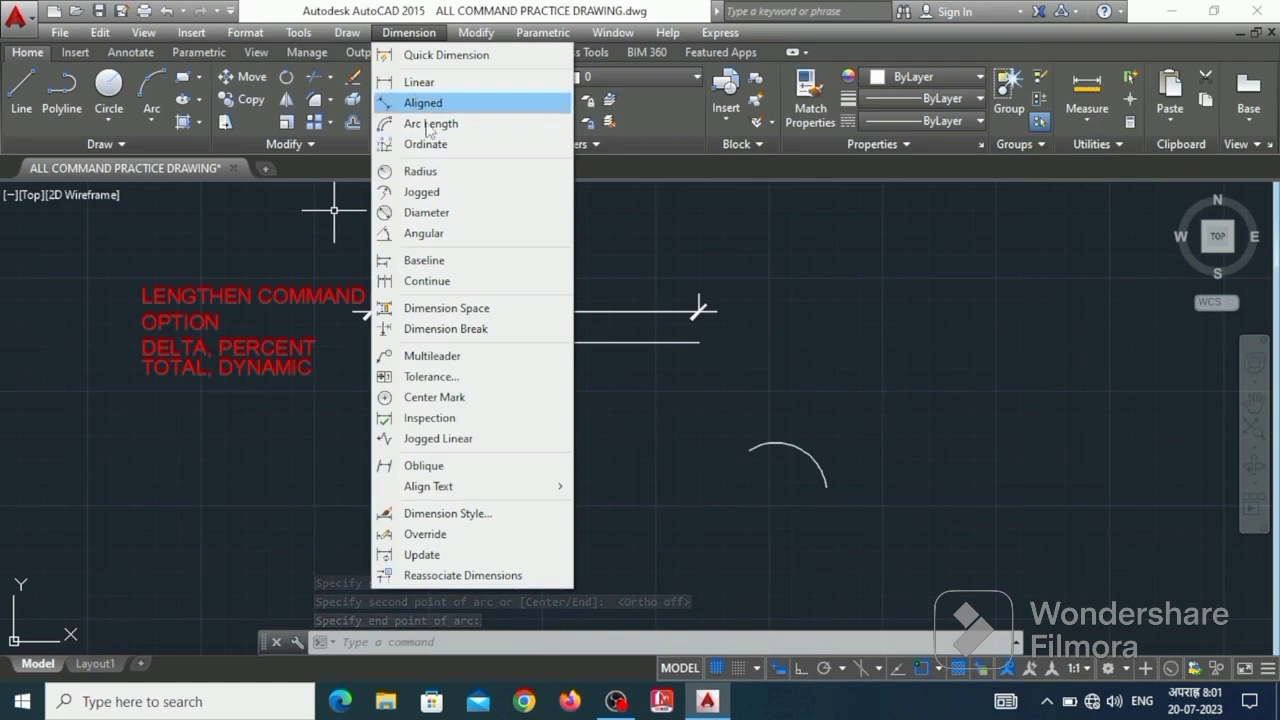
Step: Dimension the arc's included angle with an angular dimension above it, reading 114°
click(457, 236)
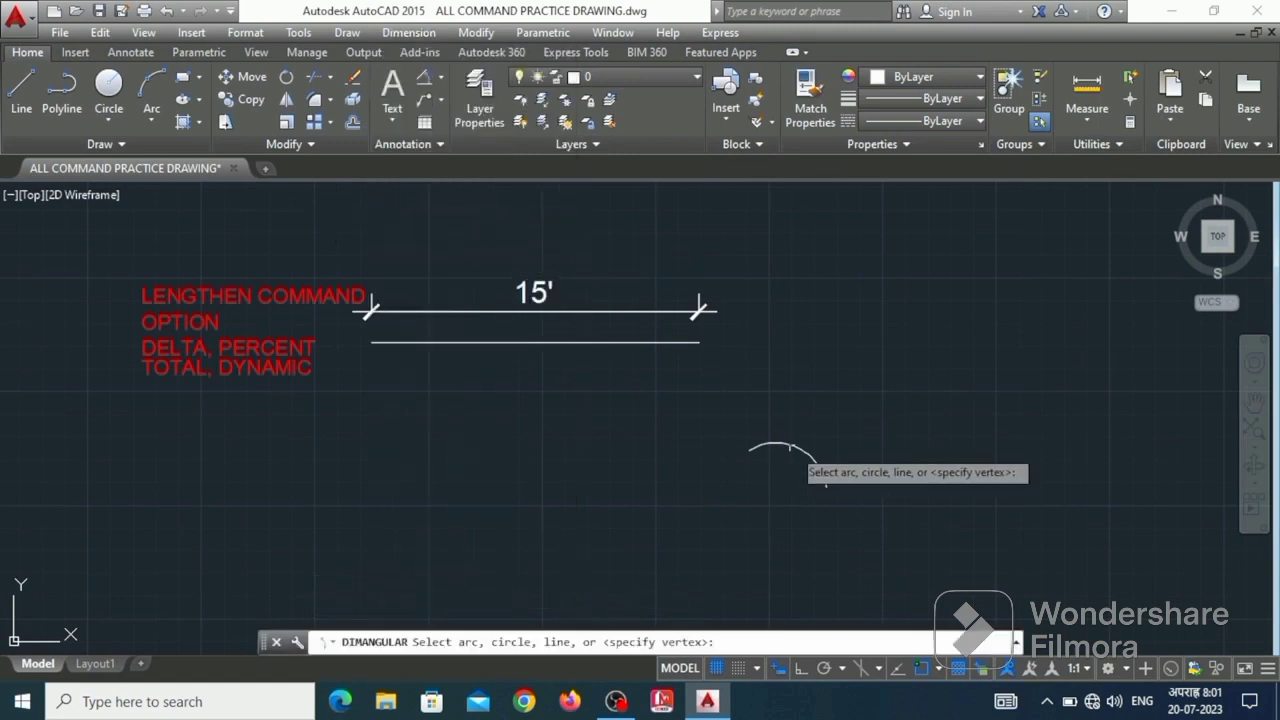
click(797, 447)
click(808, 406)
text(L)
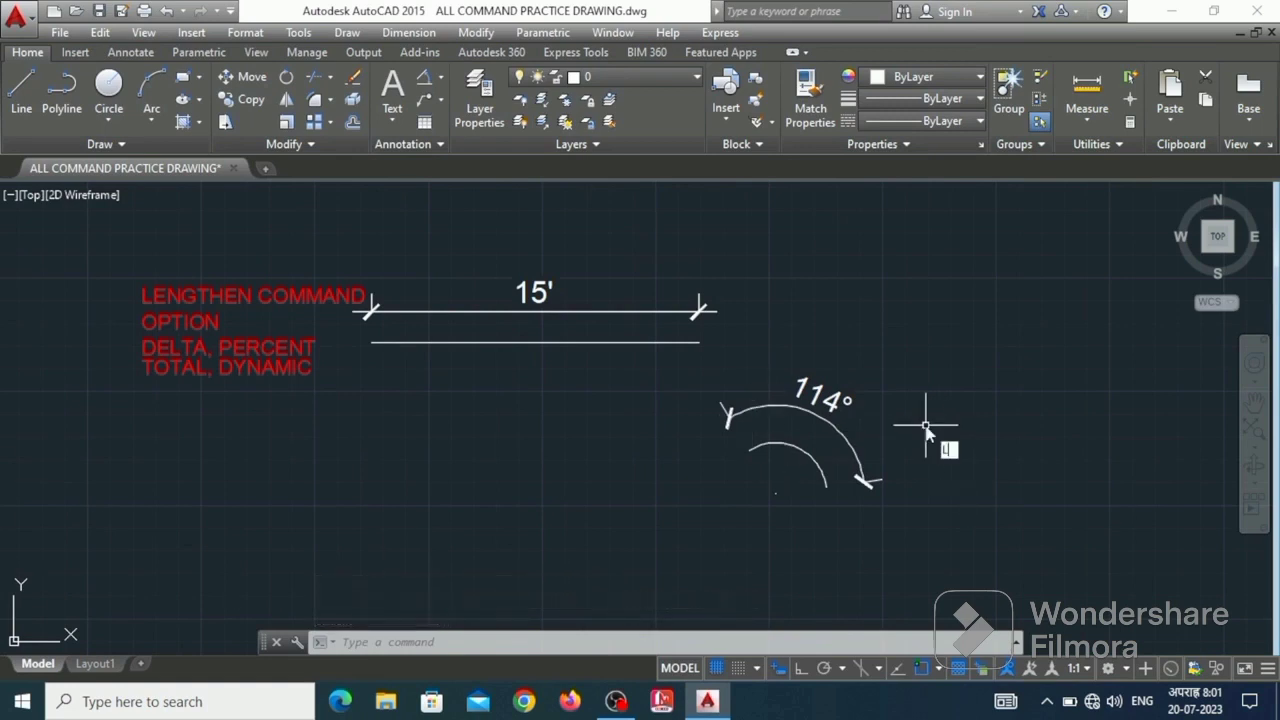
Step: Lengthen the arc and its angular dimension by a 6° Delta angle to 120°
text(en)
key(Return)
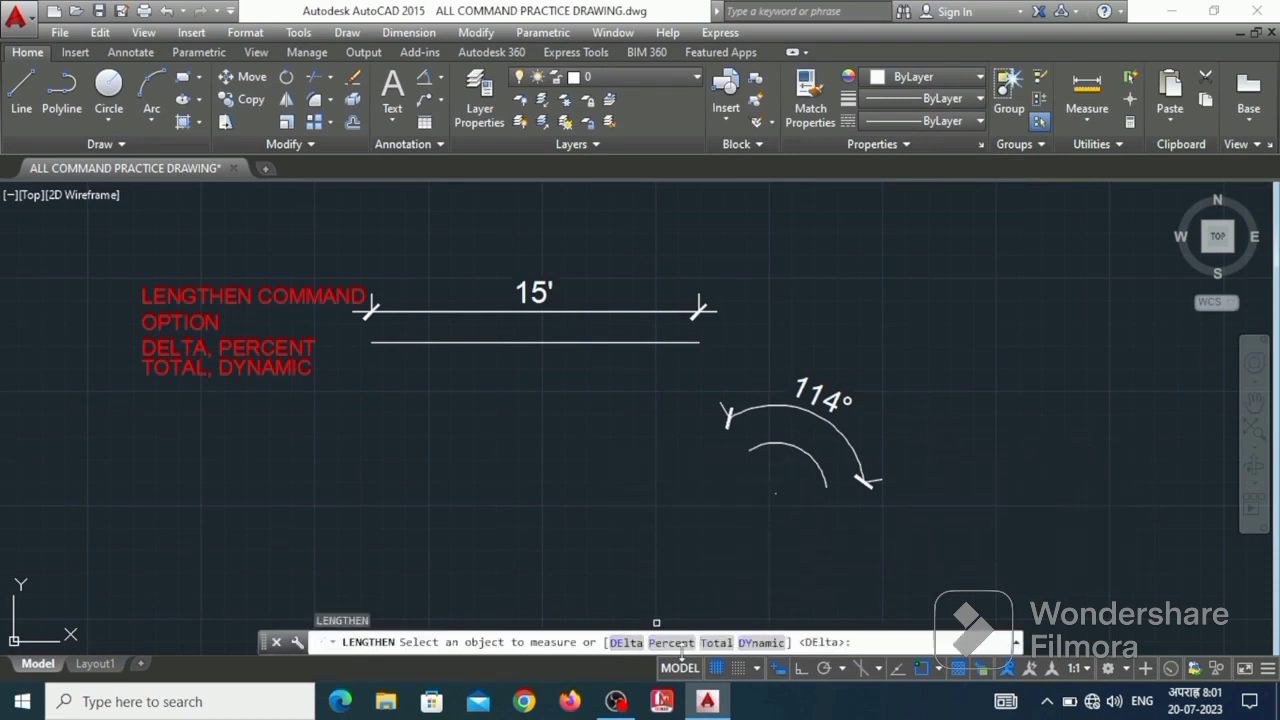
click(628, 645)
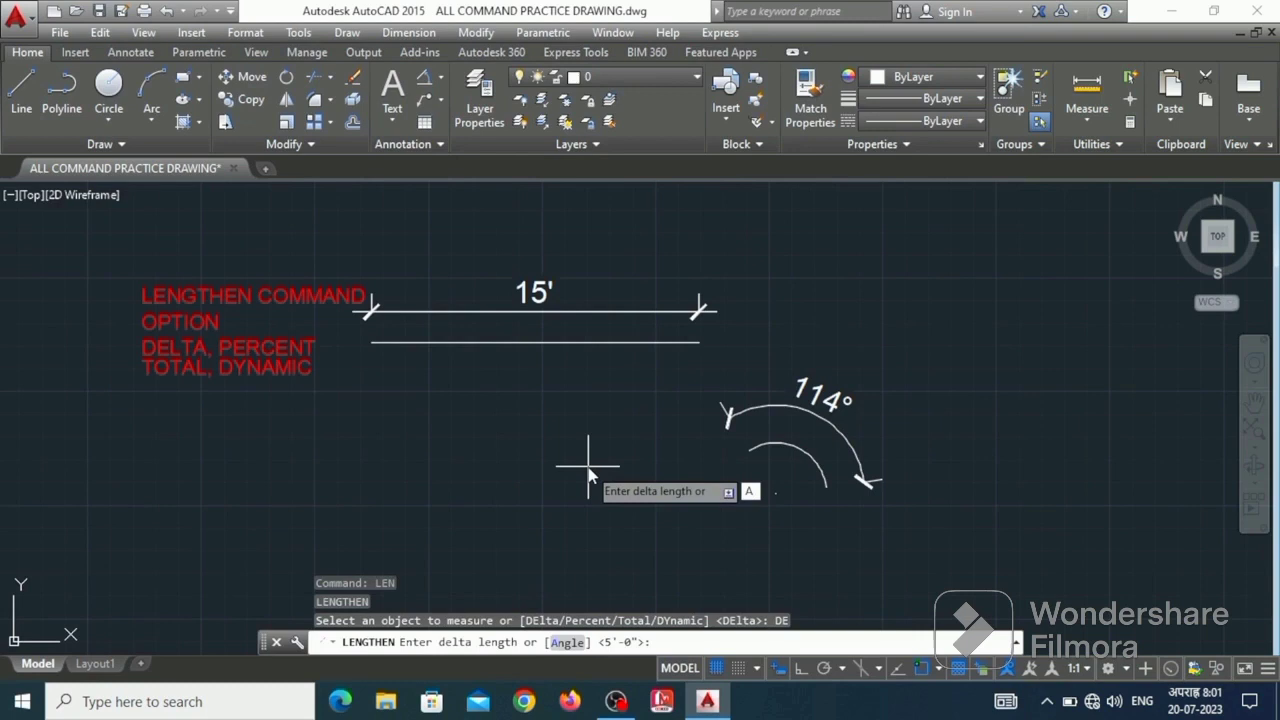
key(Return)
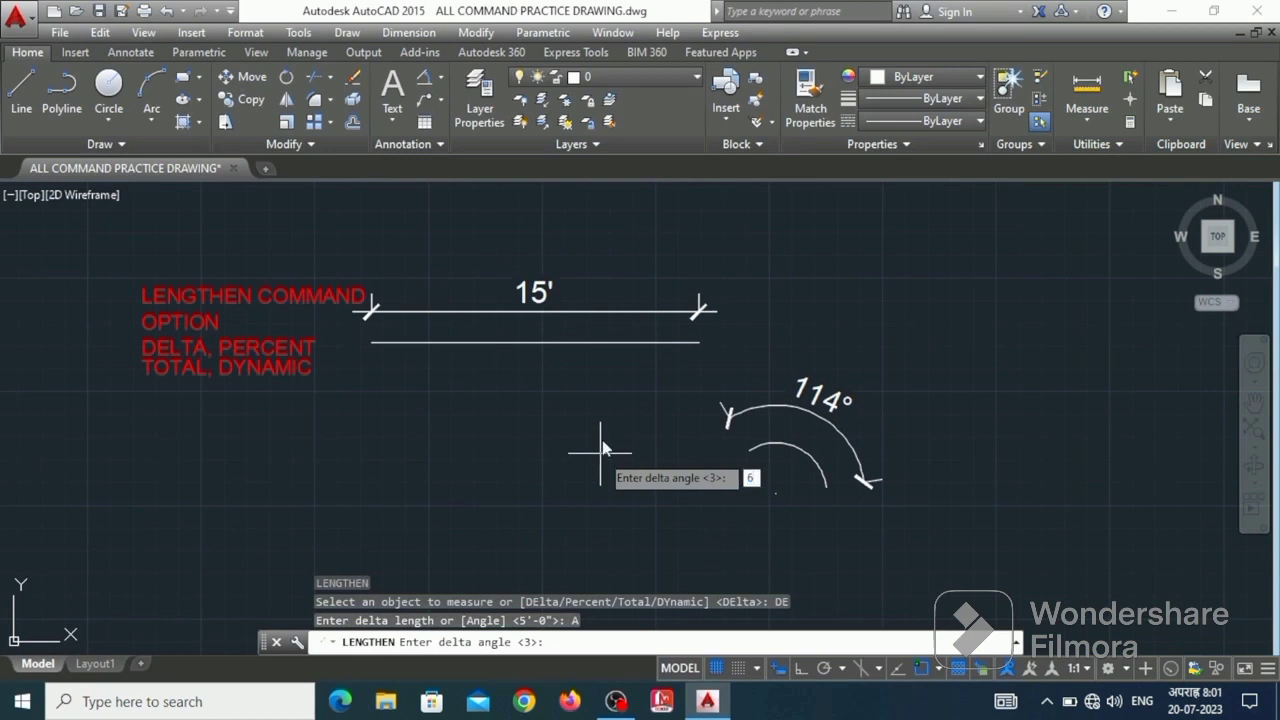
key(Return)
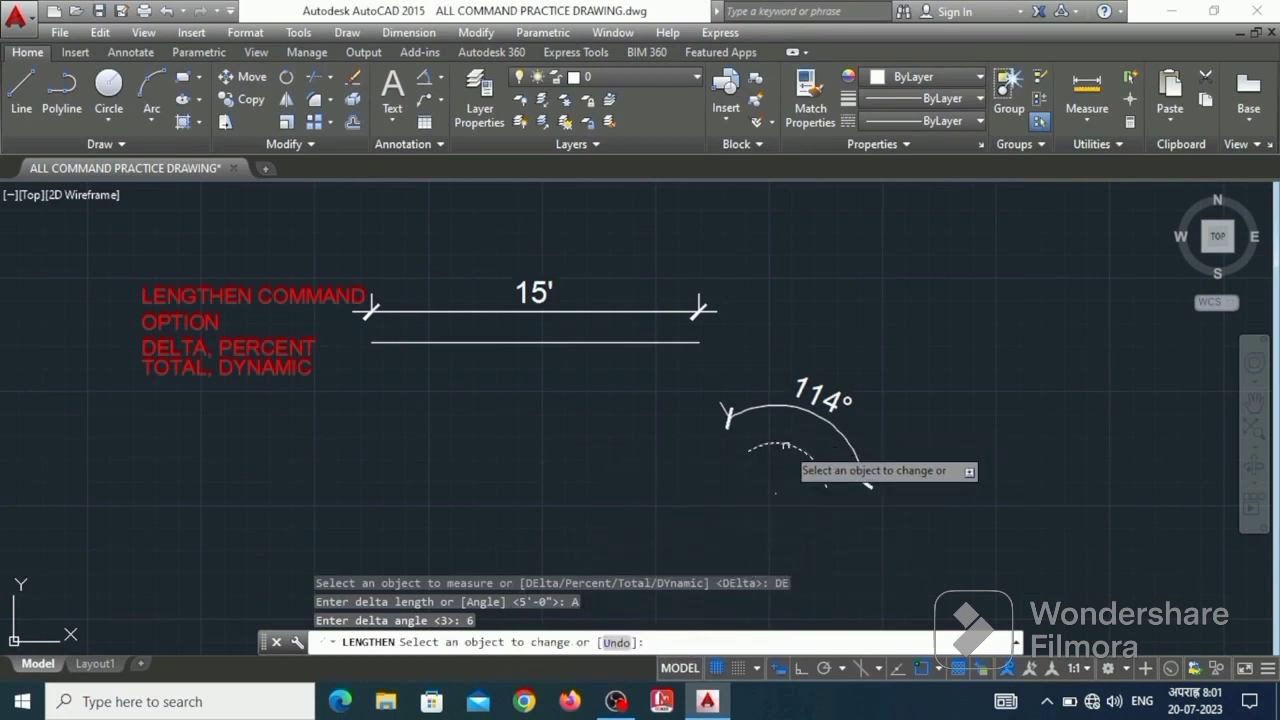
click(786, 444)
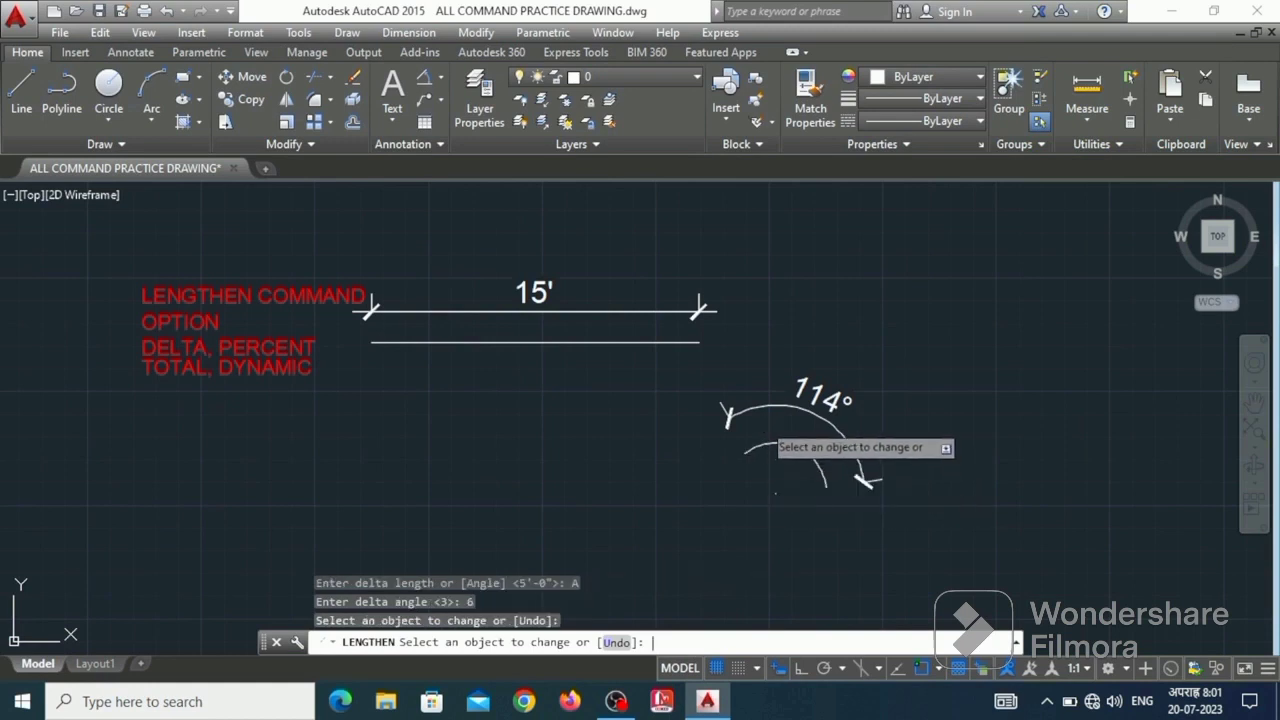
click(735, 412)
key(Return)
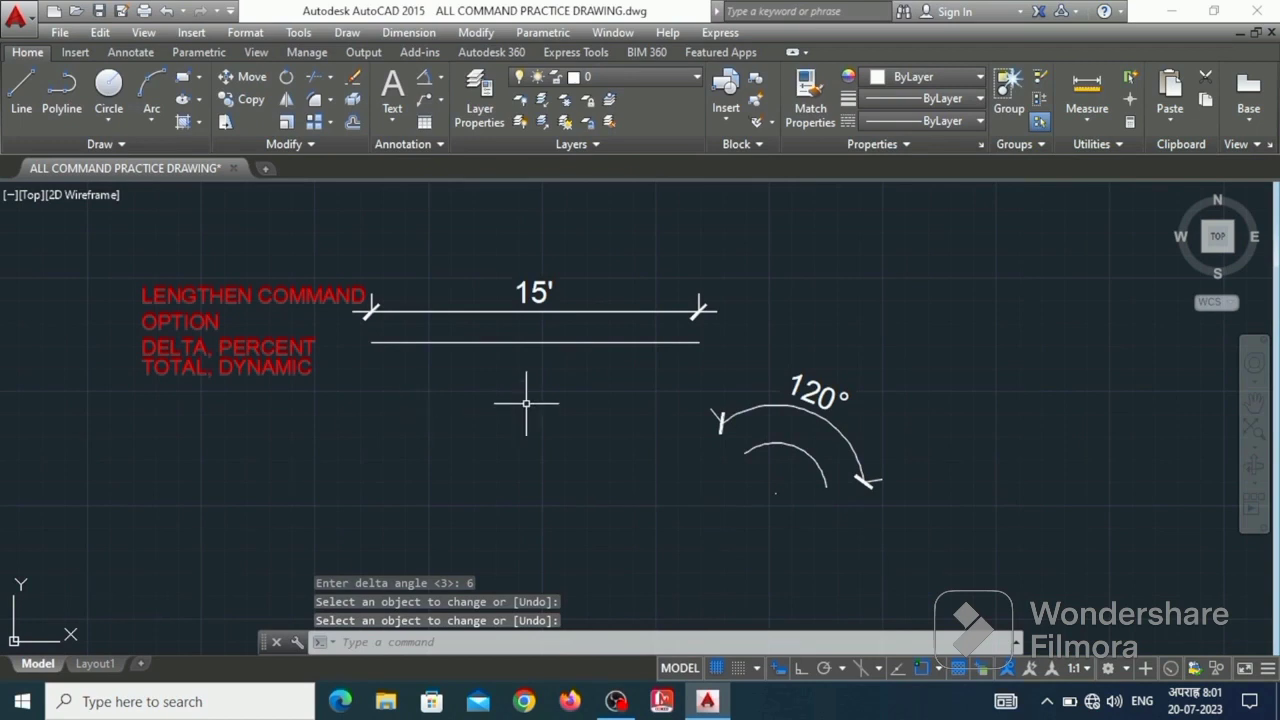
Step: Shorten the lower line and its 15' dimension to 50 percent, now 7'-6"
text(LEN)
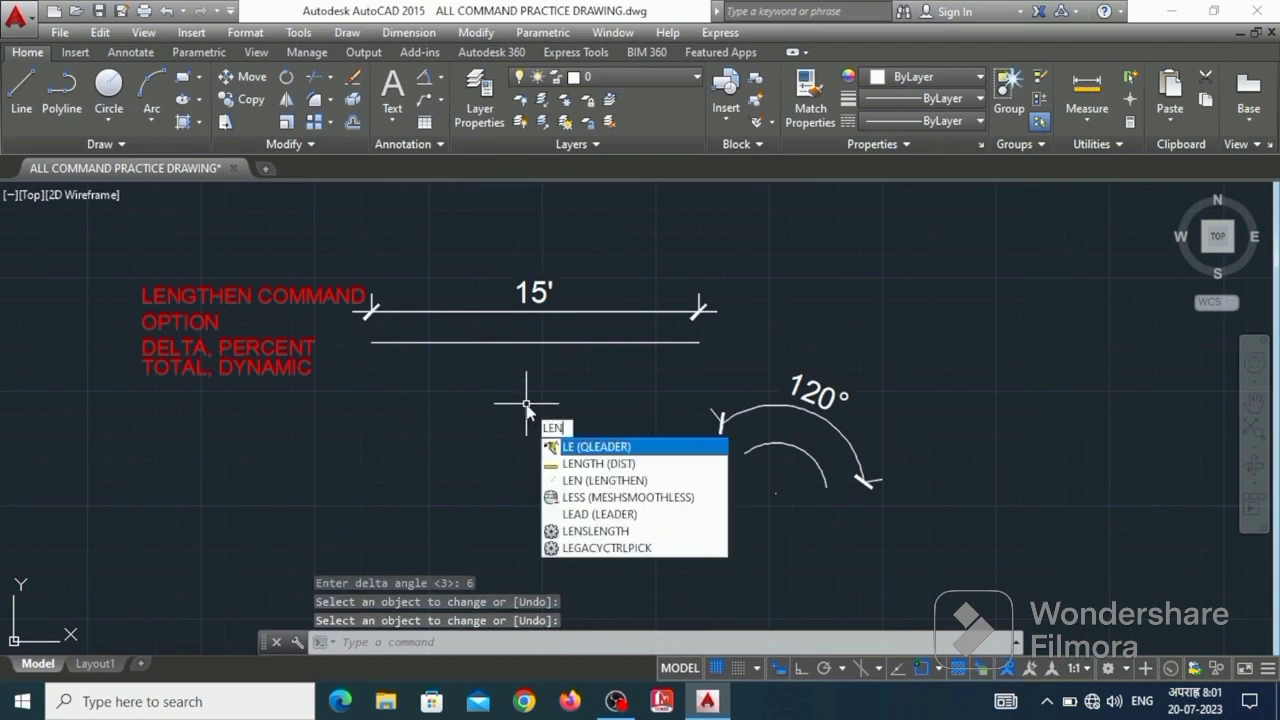
key(Return)
scroll(430, 362, down, 2)
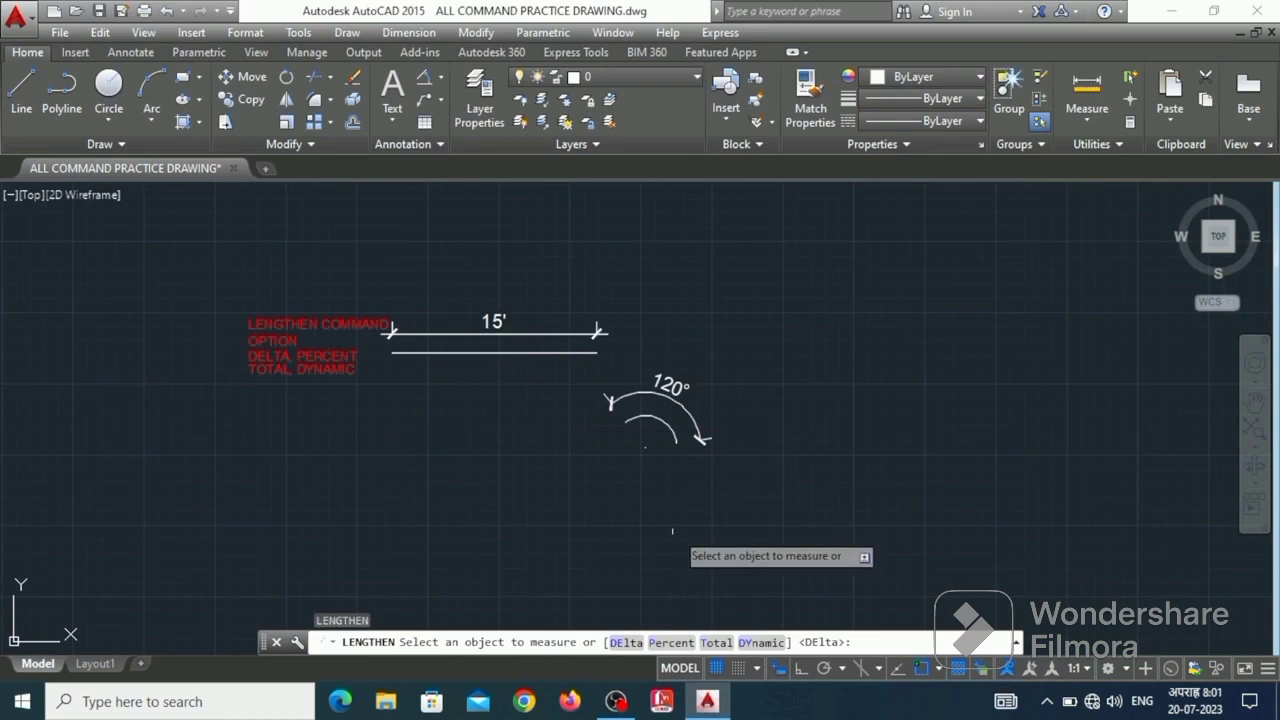
scroll(707, 572, up, 2)
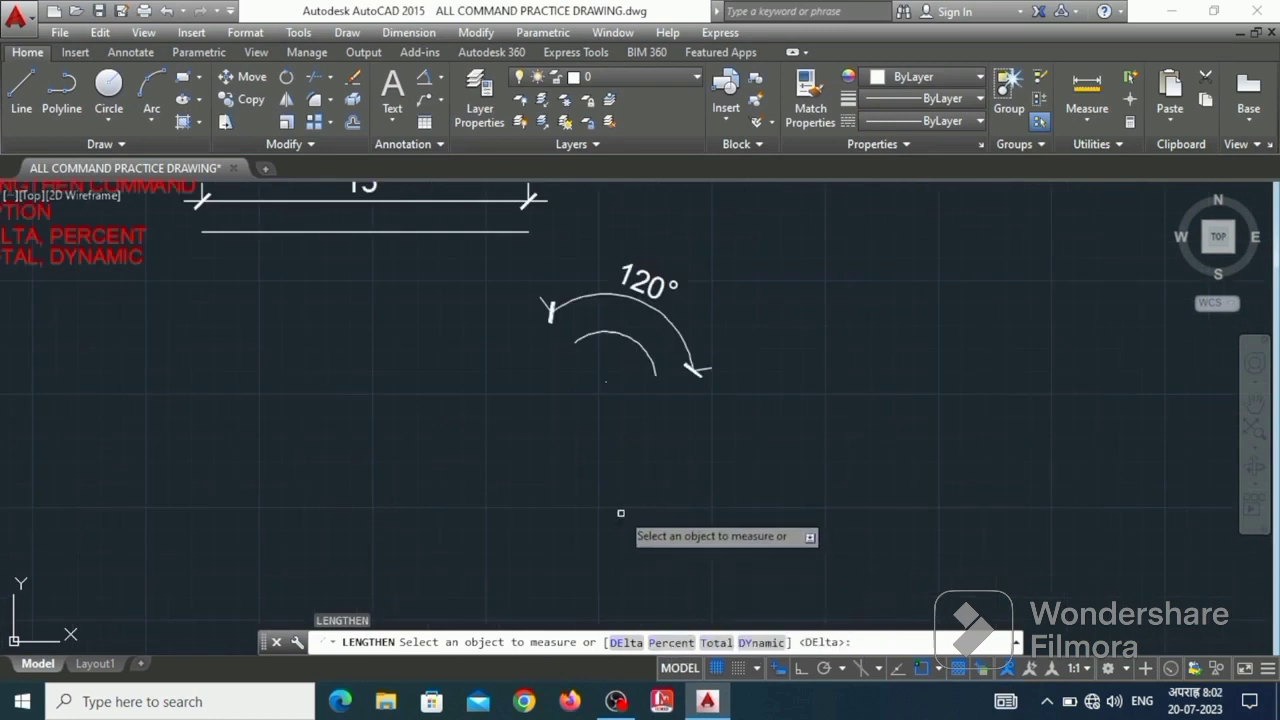
scroll(612, 548, down, 2)
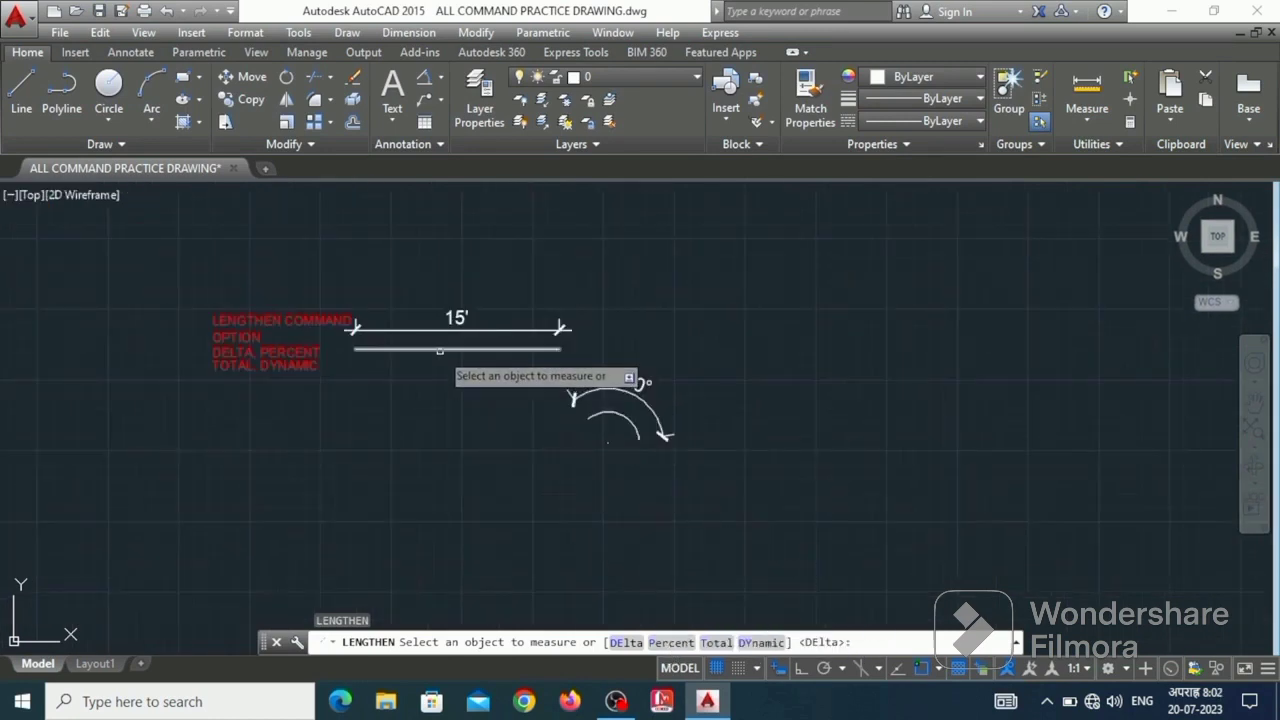
scroll(441, 349, up, 2)
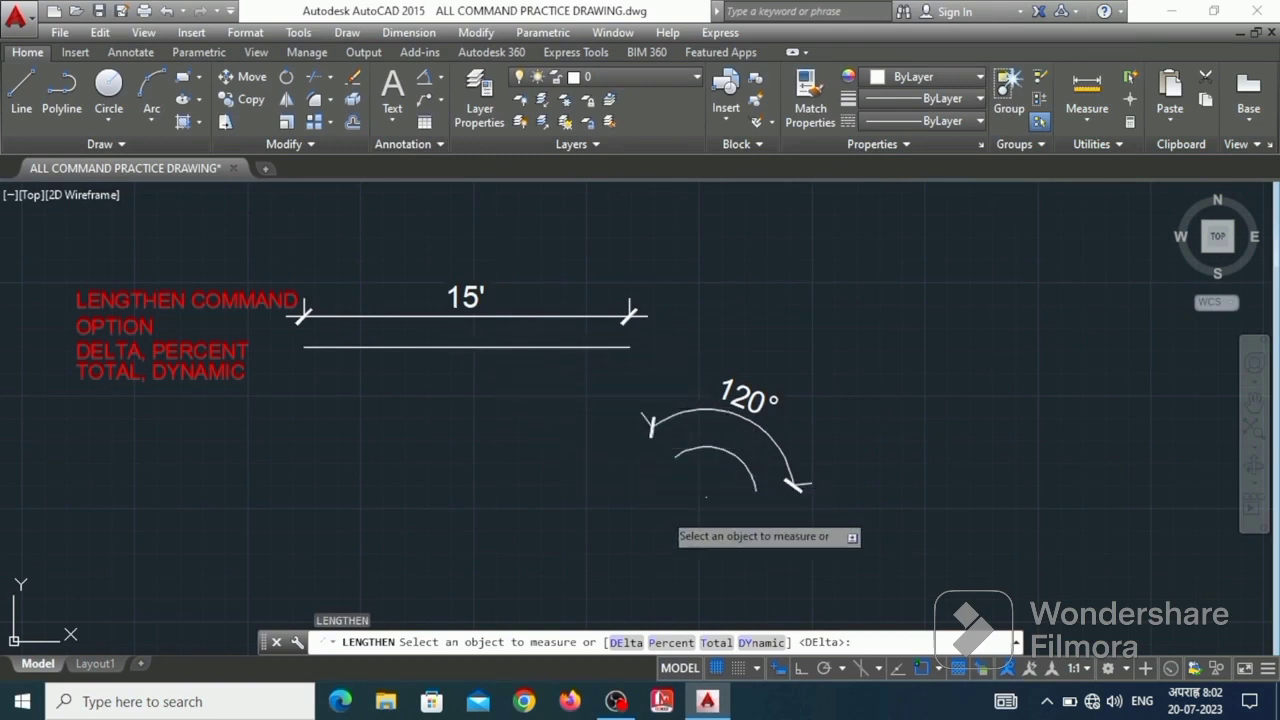
click(672, 643)
text(50)
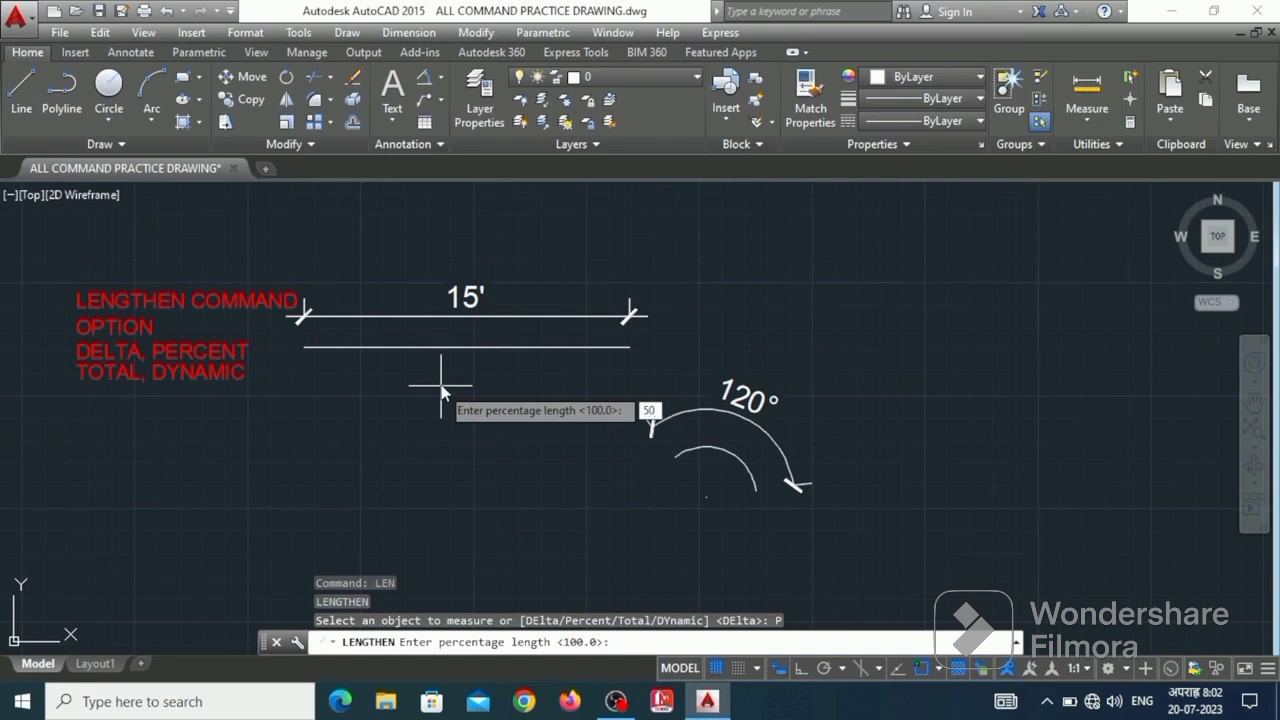
key(Return)
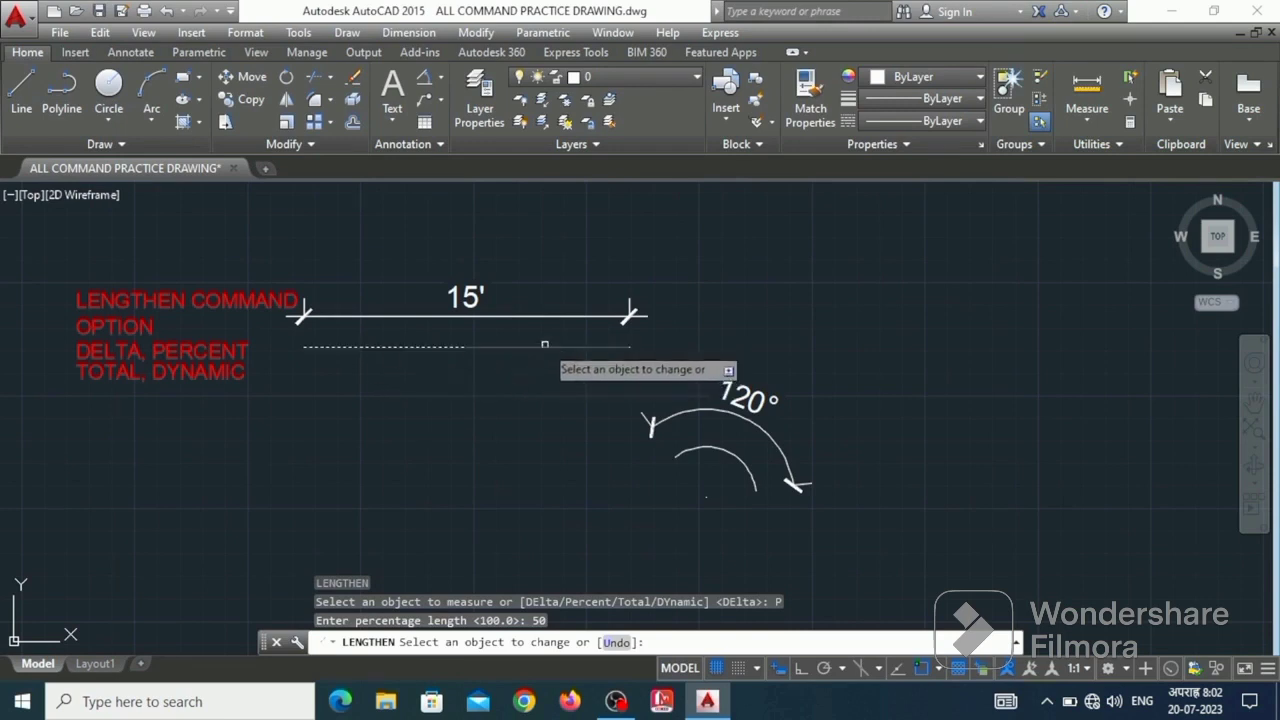
click(336, 349)
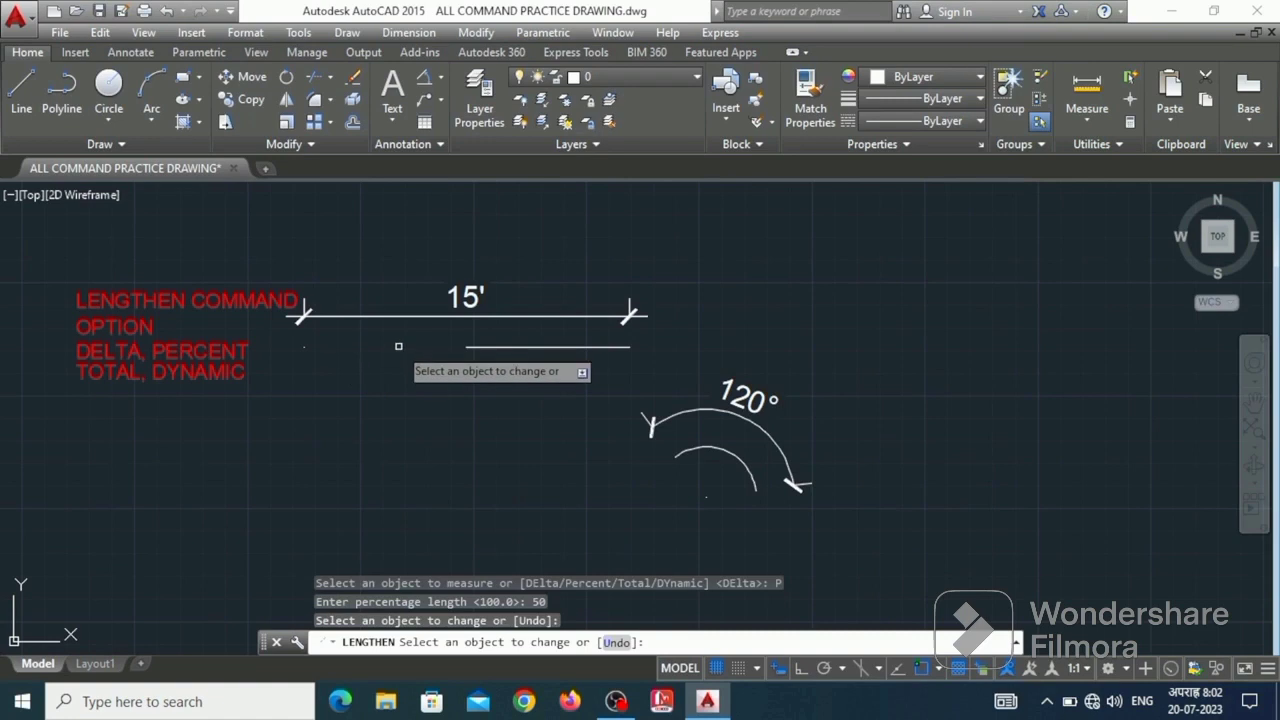
click(400, 316)
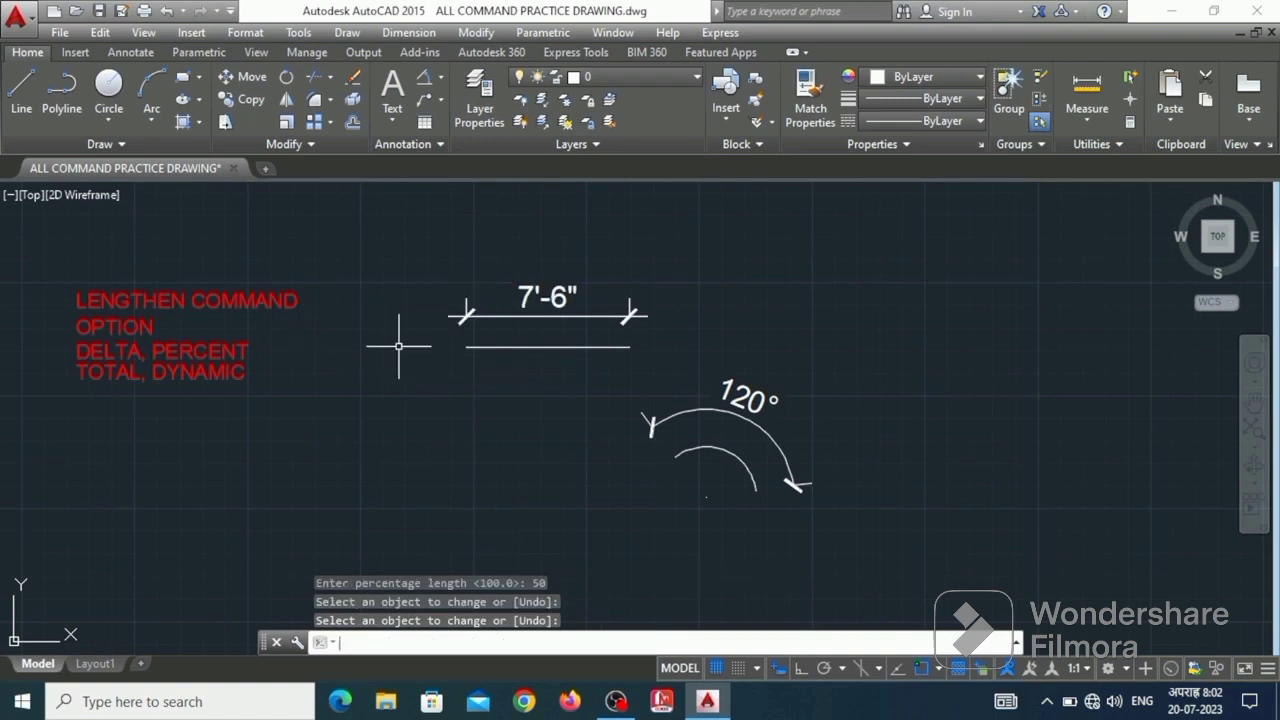
key(Return)
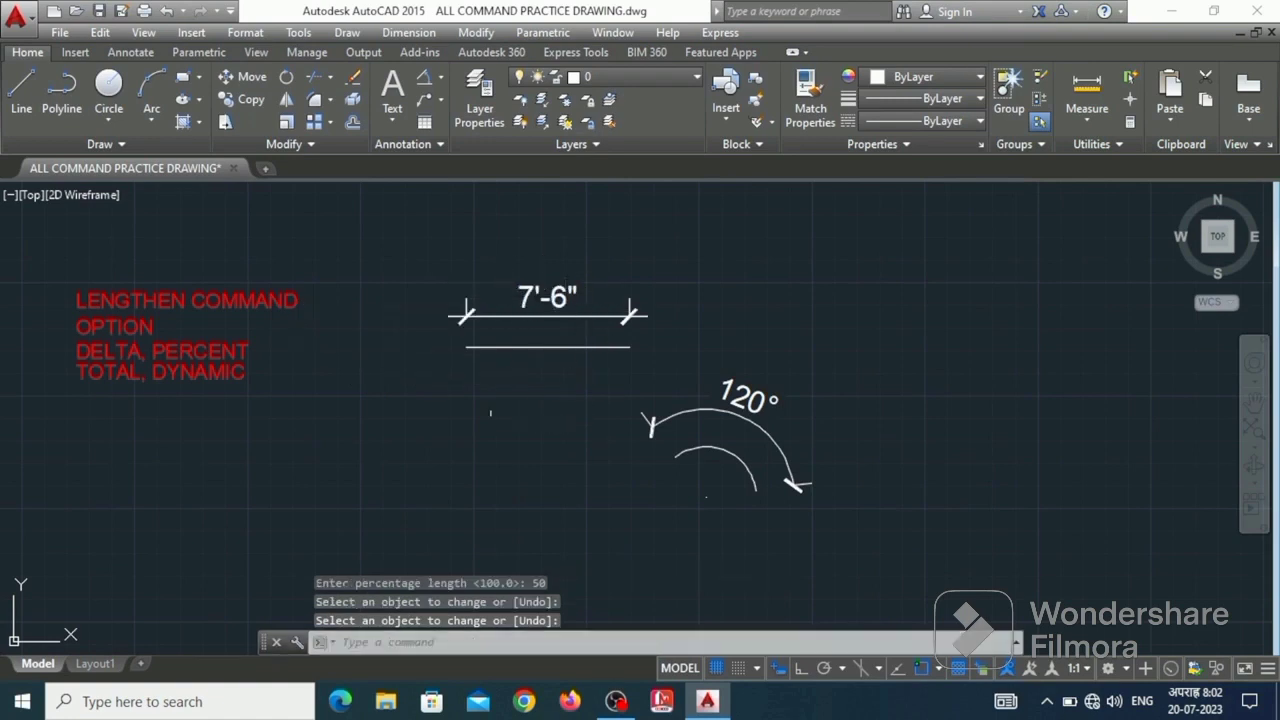
Step: Restore the lower line to a 15' Total length with LENGTHEN
scroll(490, 412, down, 1)
scroll(731, 457, up, 1)
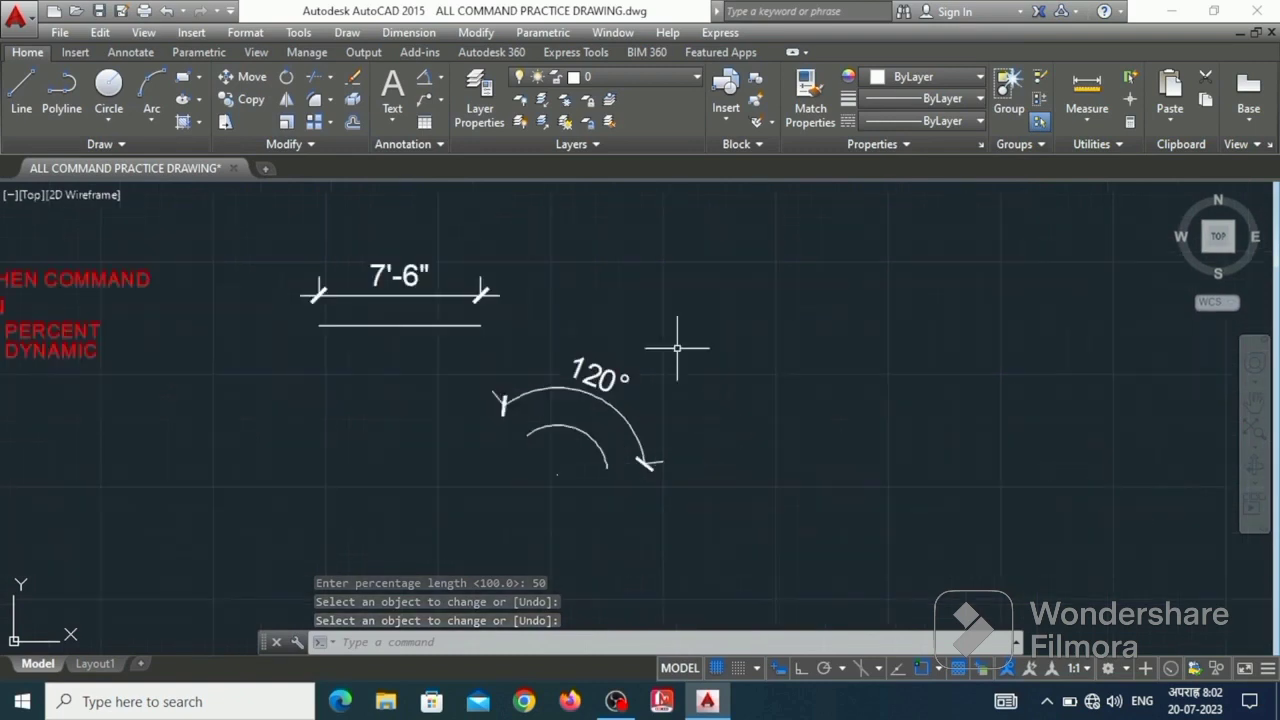
text(LE)
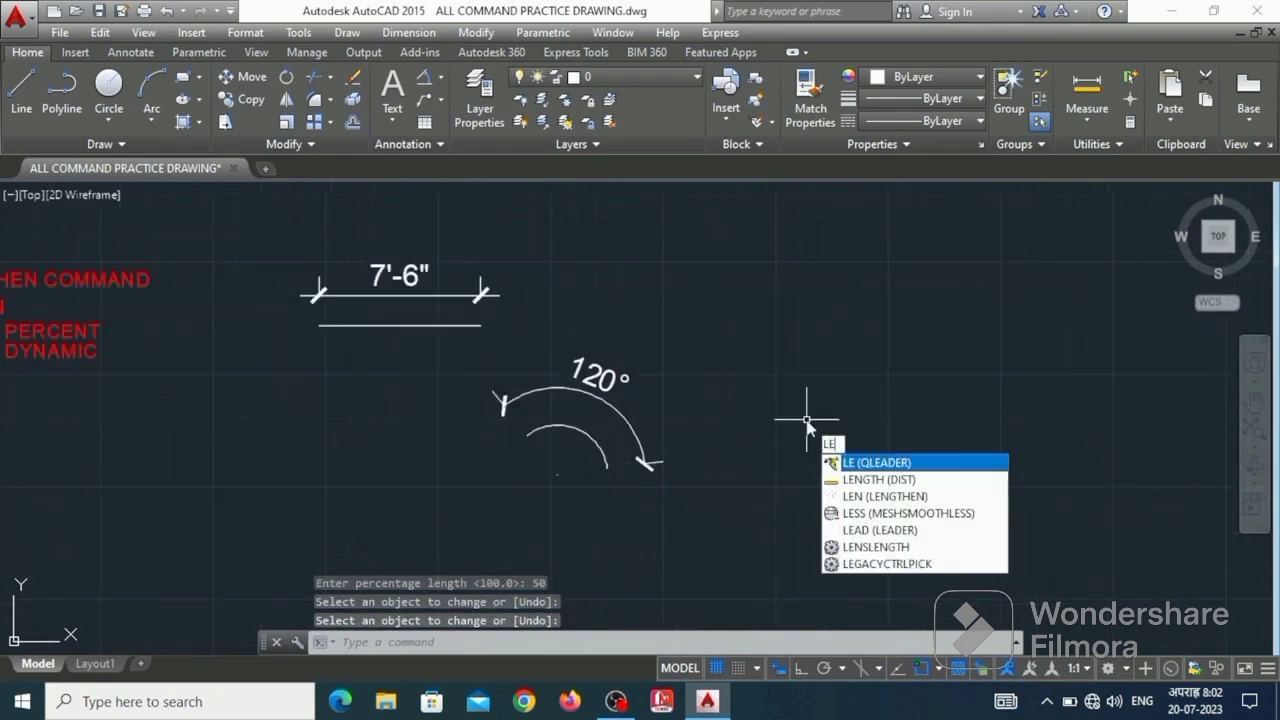
text(N)
key(Return)
text(TO)
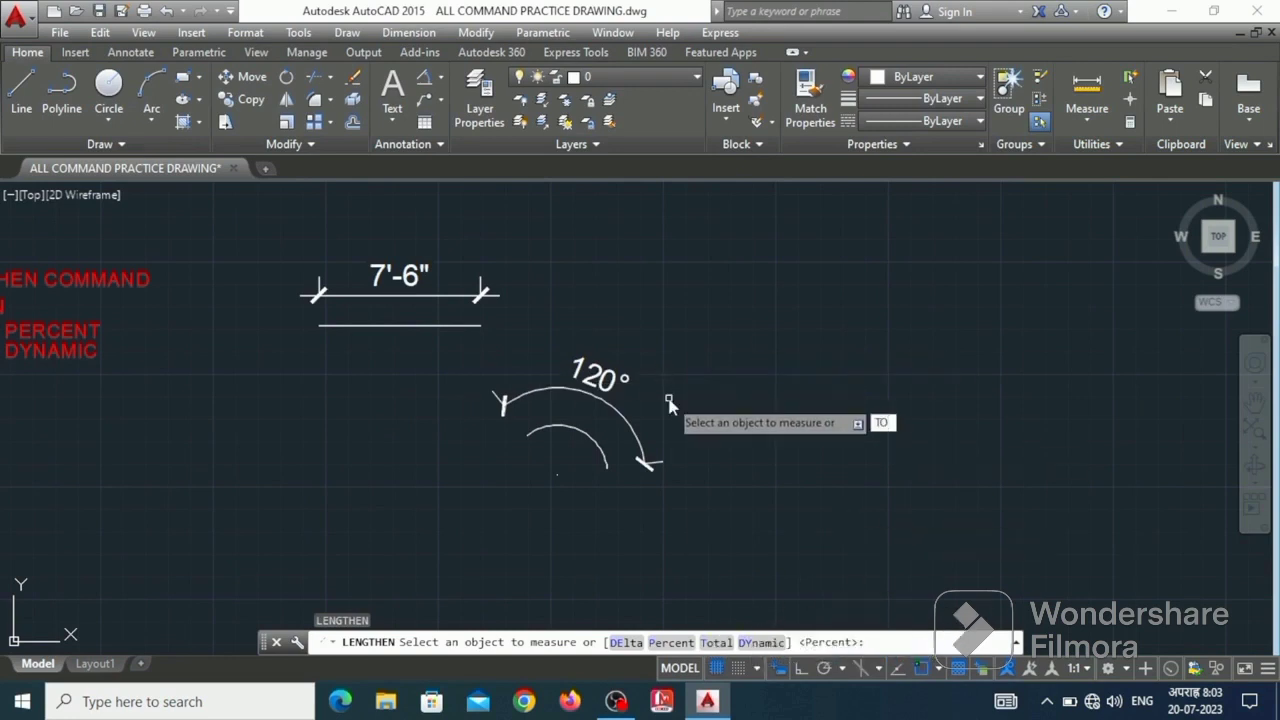
key(Return)
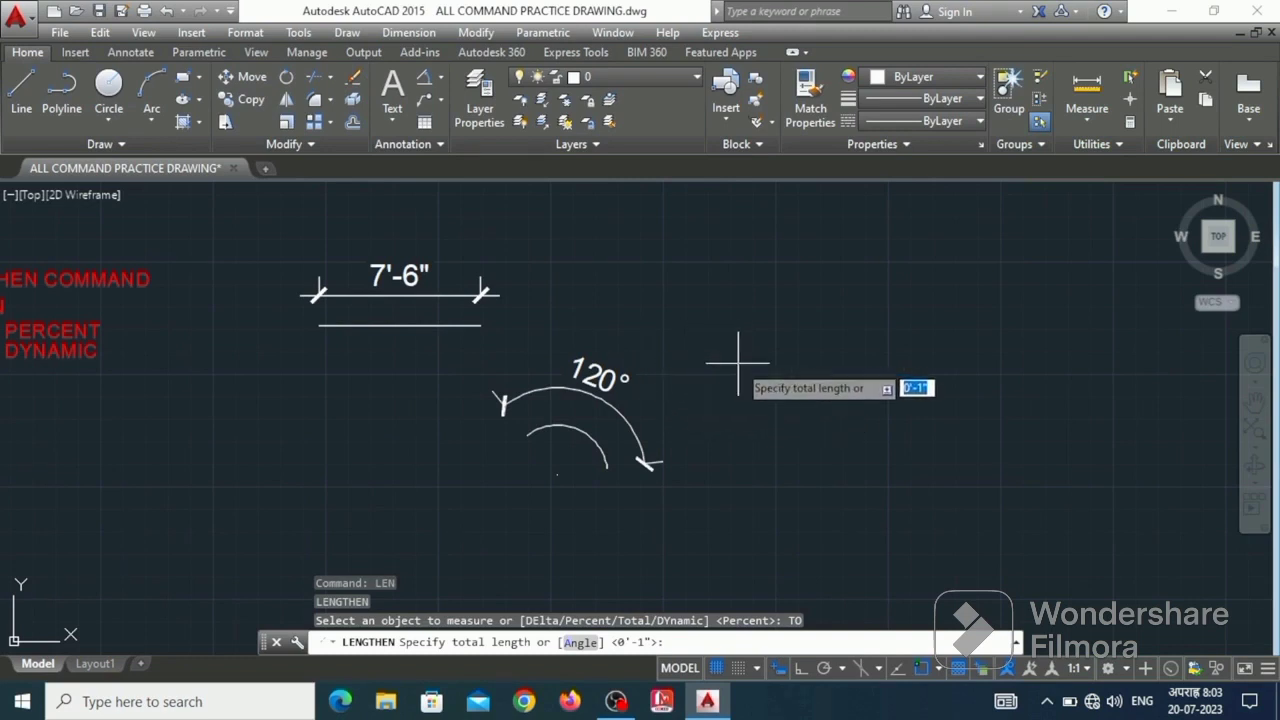
text(15)
key(Return)
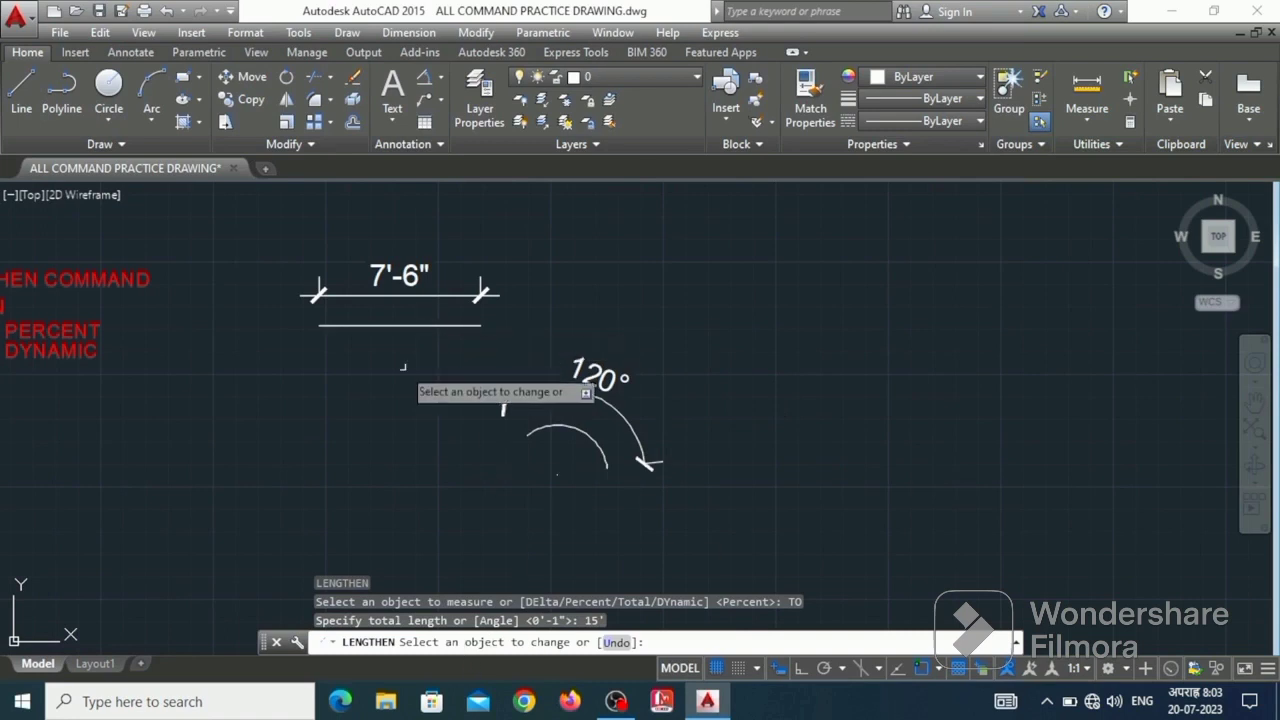
click(411, 325)
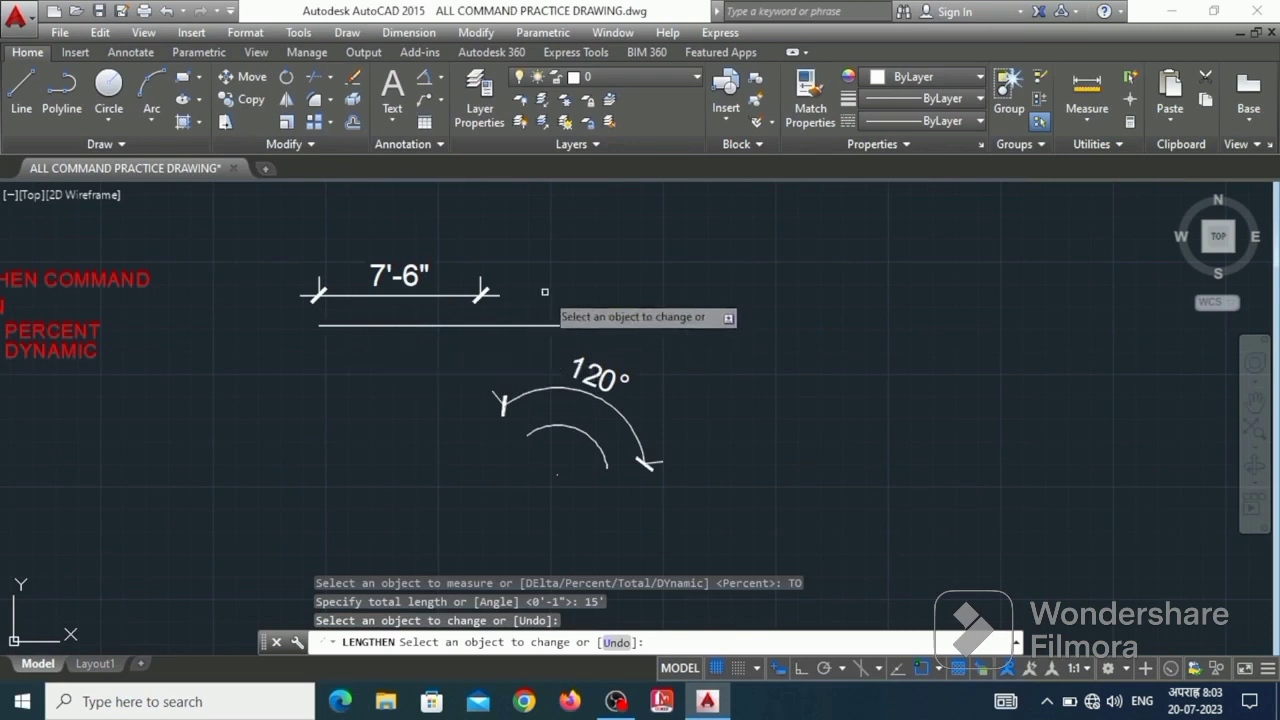
key(Return)
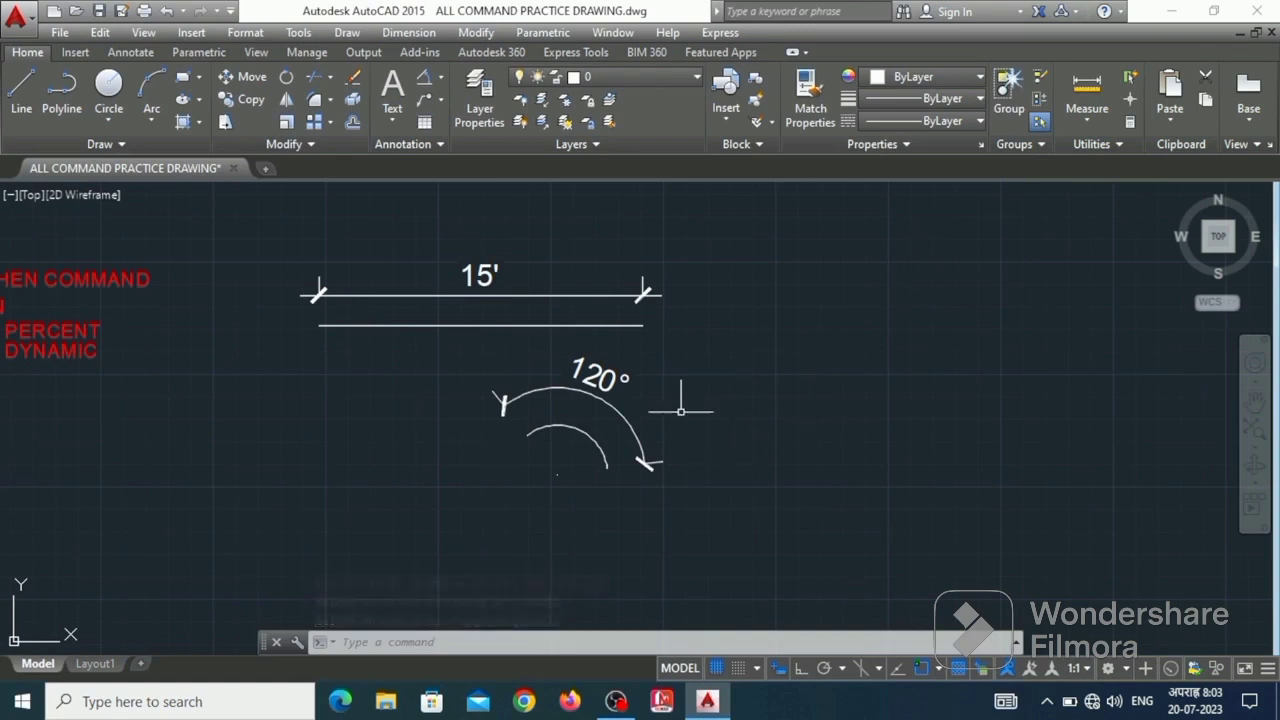
Step: Draw a three-point arc to the right of the 120° arc
text(a)
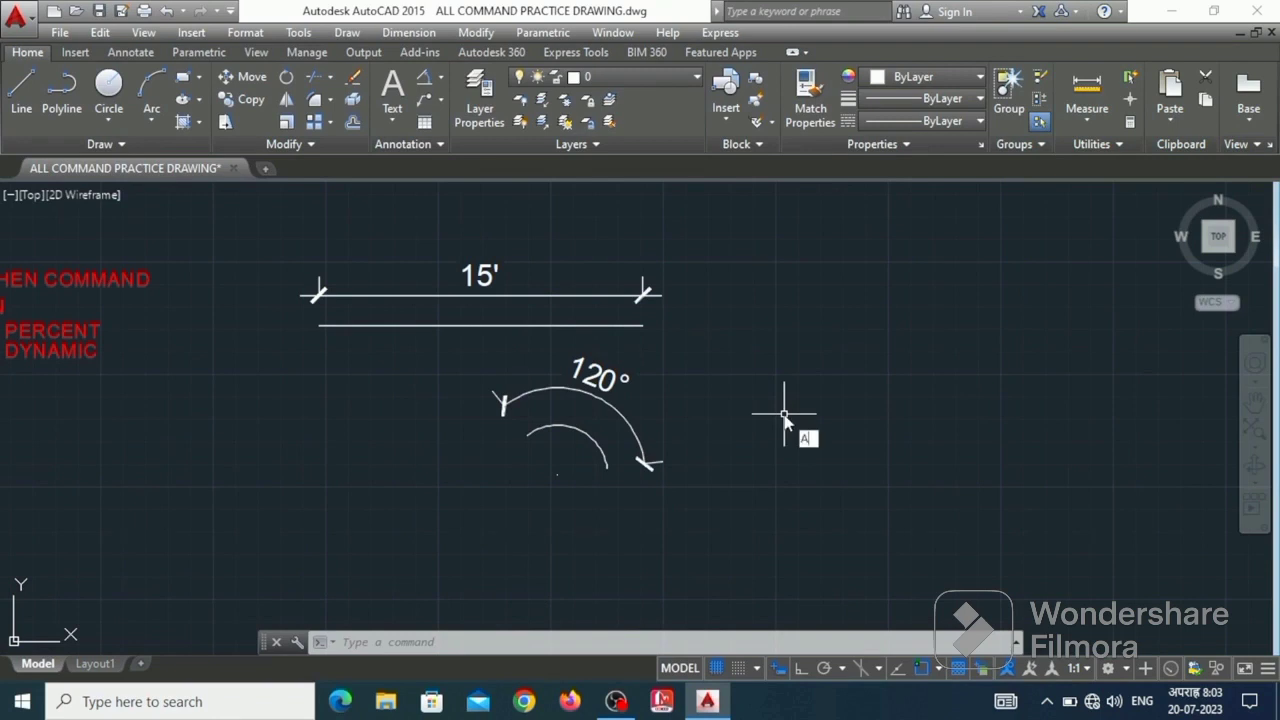
key(Return)
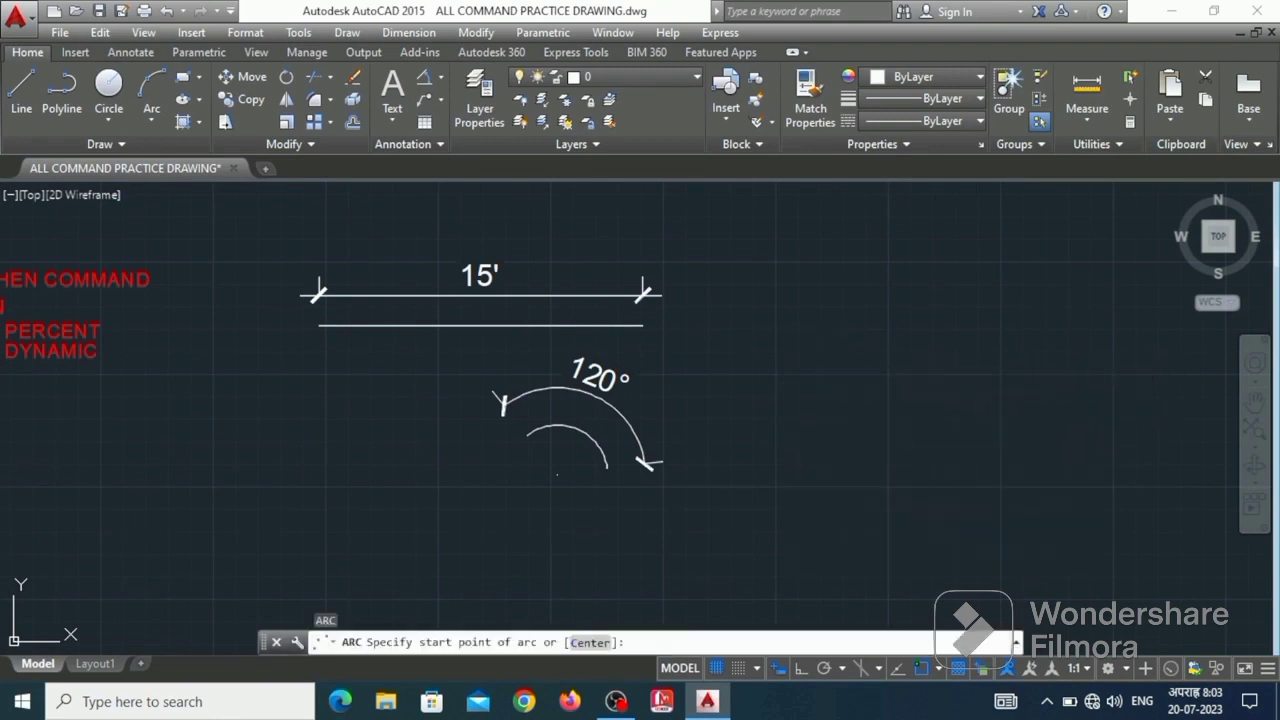
click(827, 361)
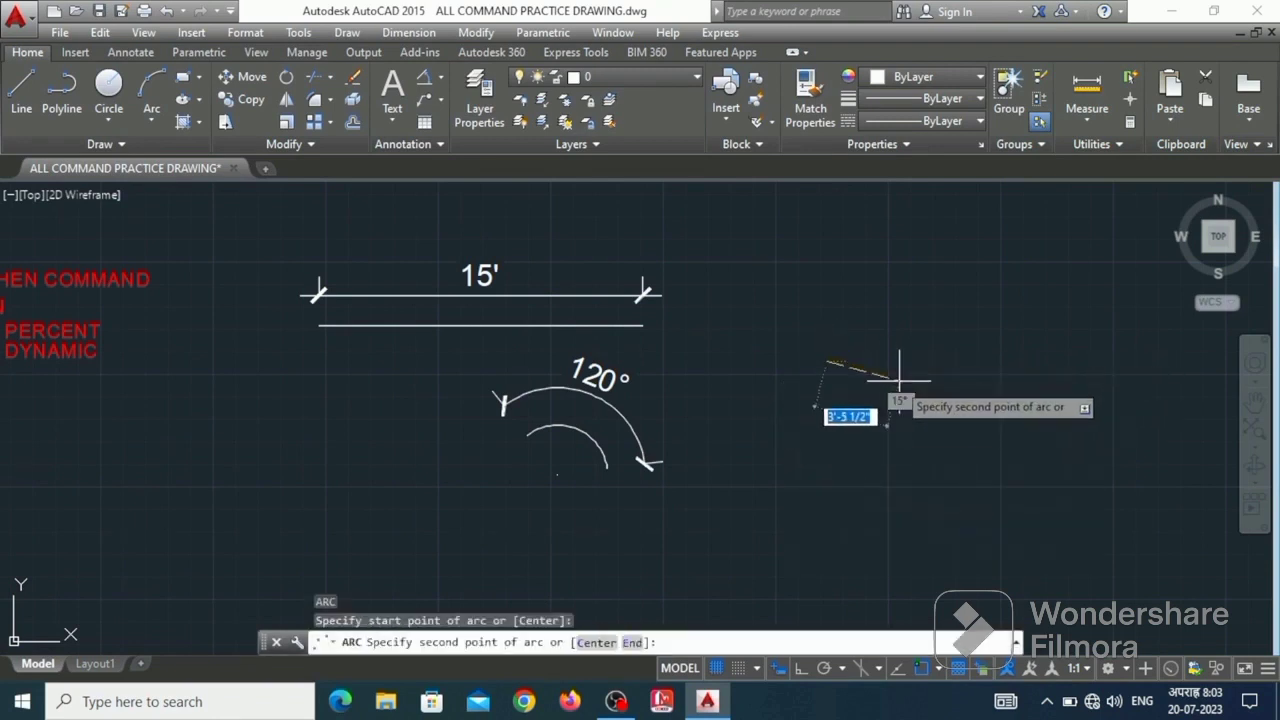
click(897, 369)
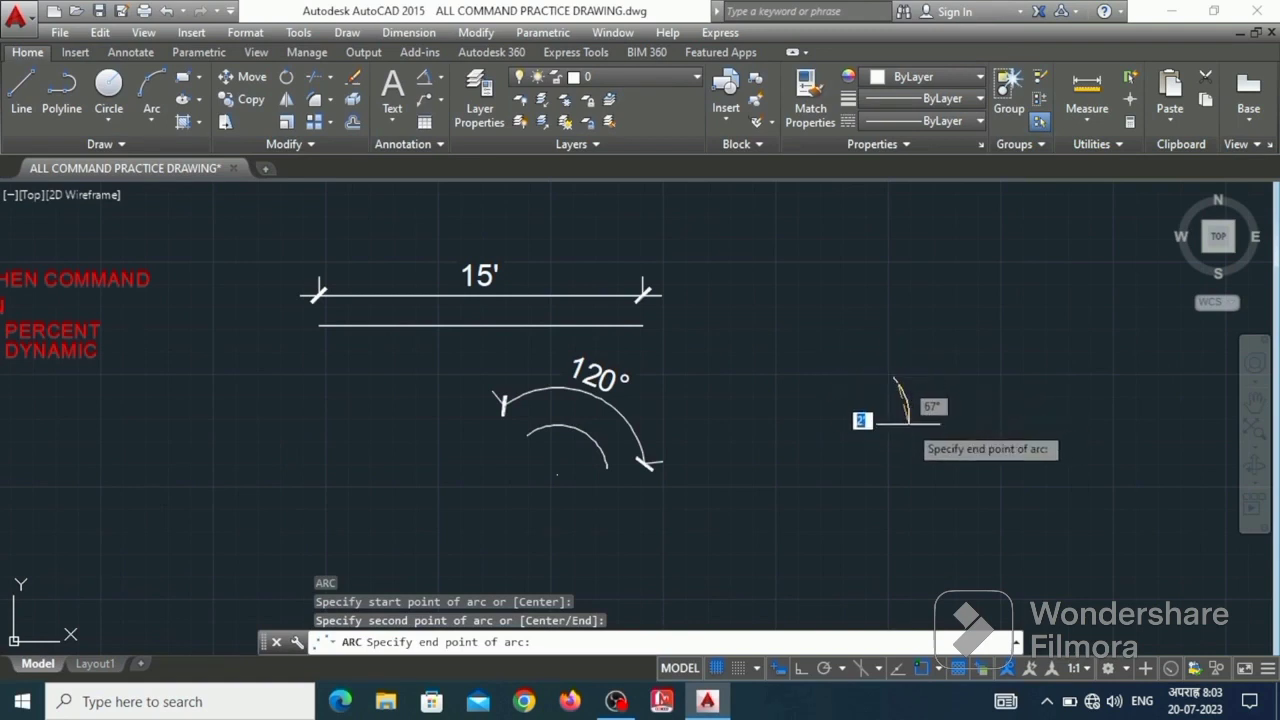
click(905, 425)
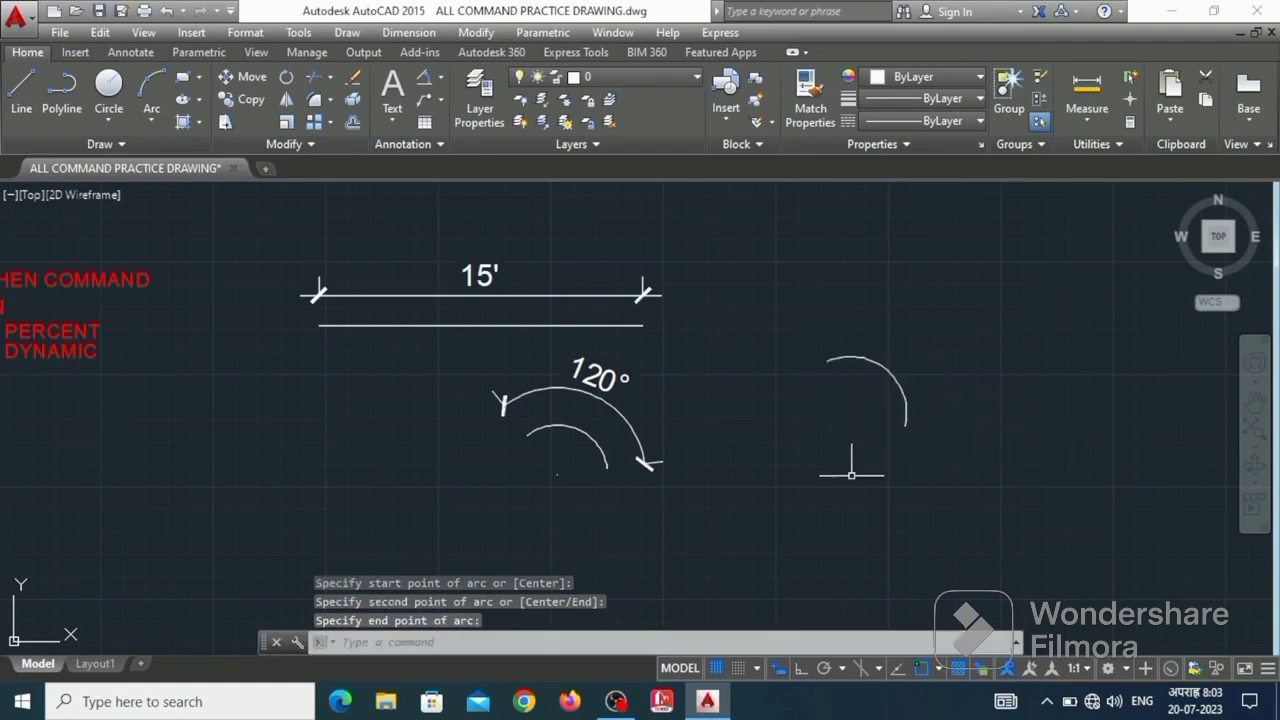
Step: Add an angular dimension to the new arc, reading 128°
click(409, 32)
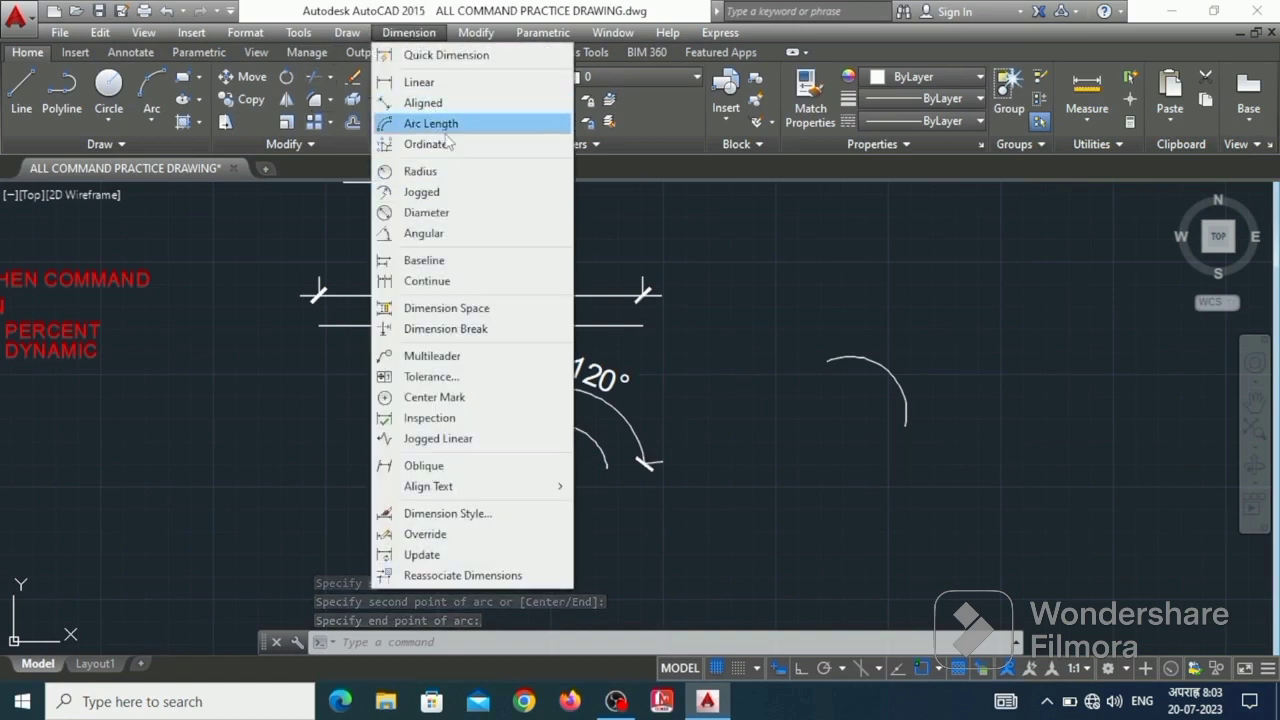
click(455, 233)
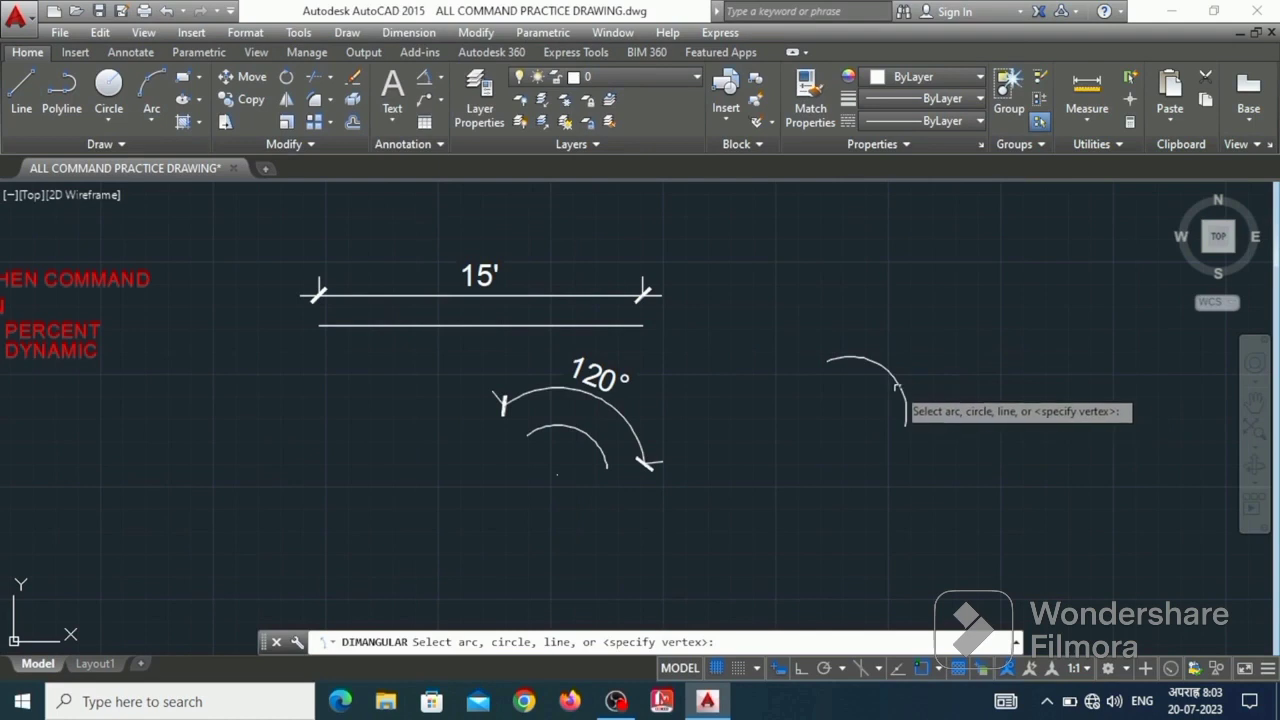
click(890, 375)
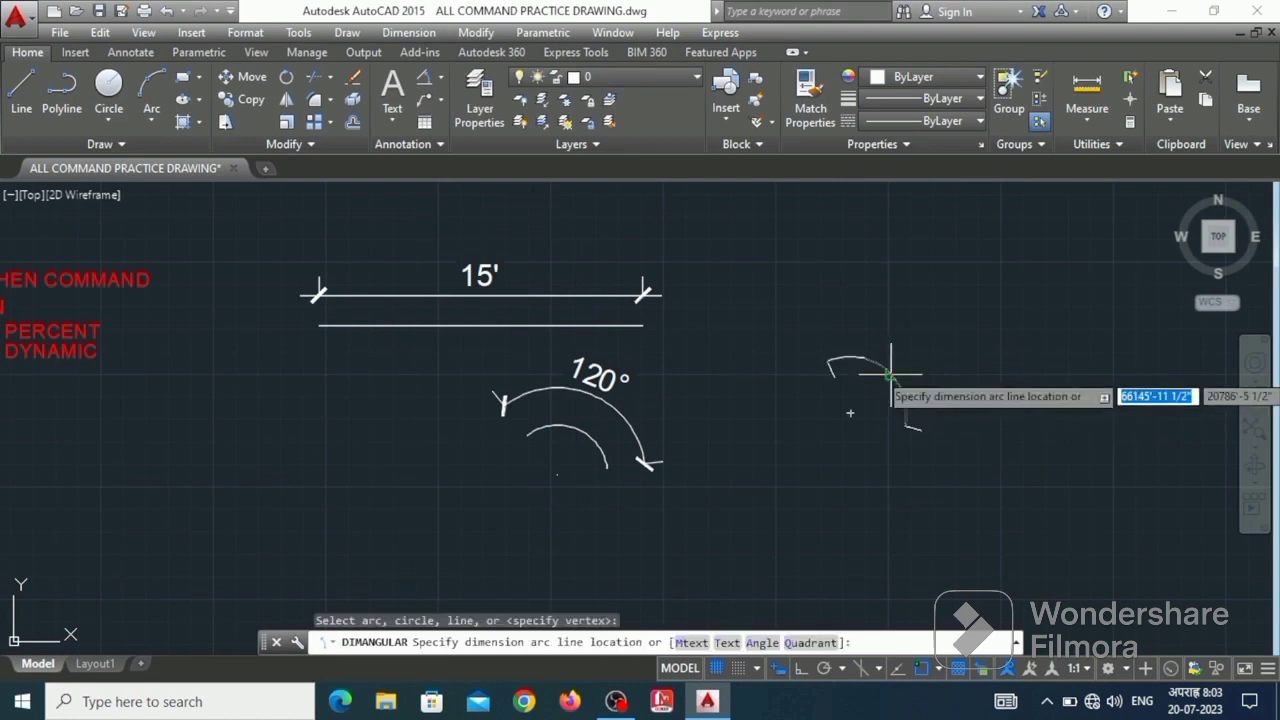
click(940, 350)
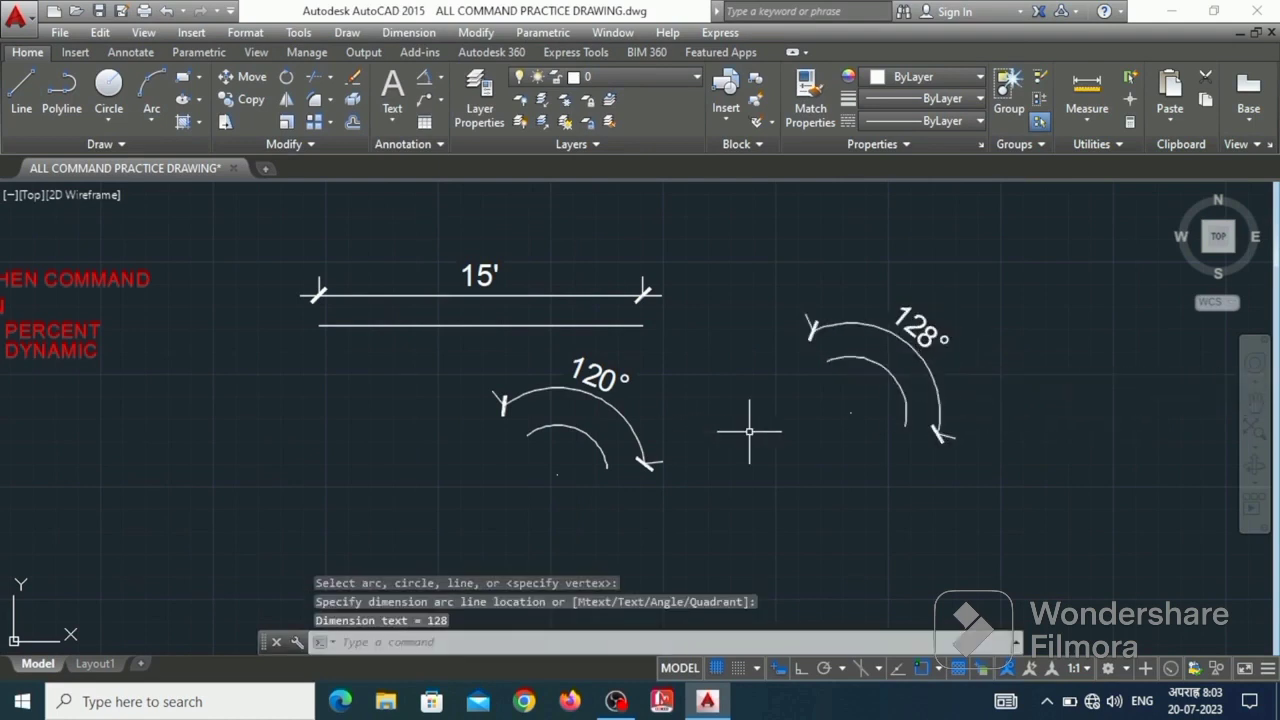
Step: Start LENGTHEN with the Total option set to a 140° total angle
text(L)
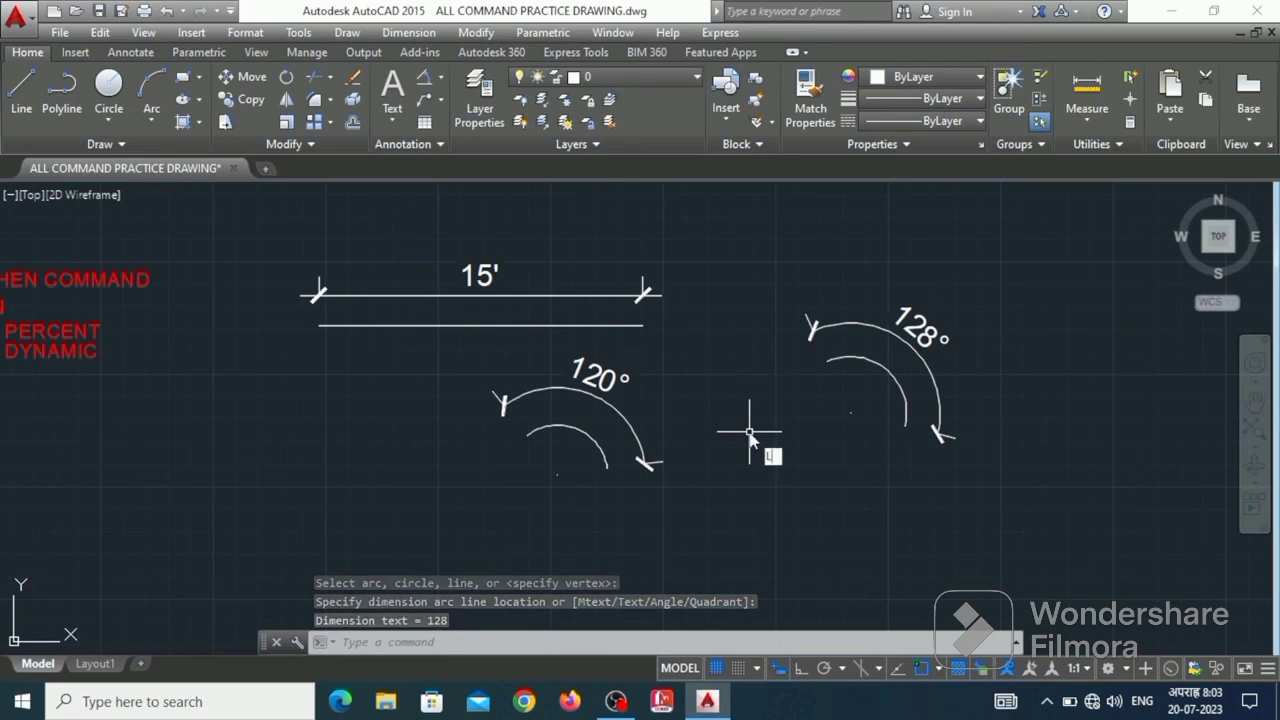
text(EN)
key(Return)
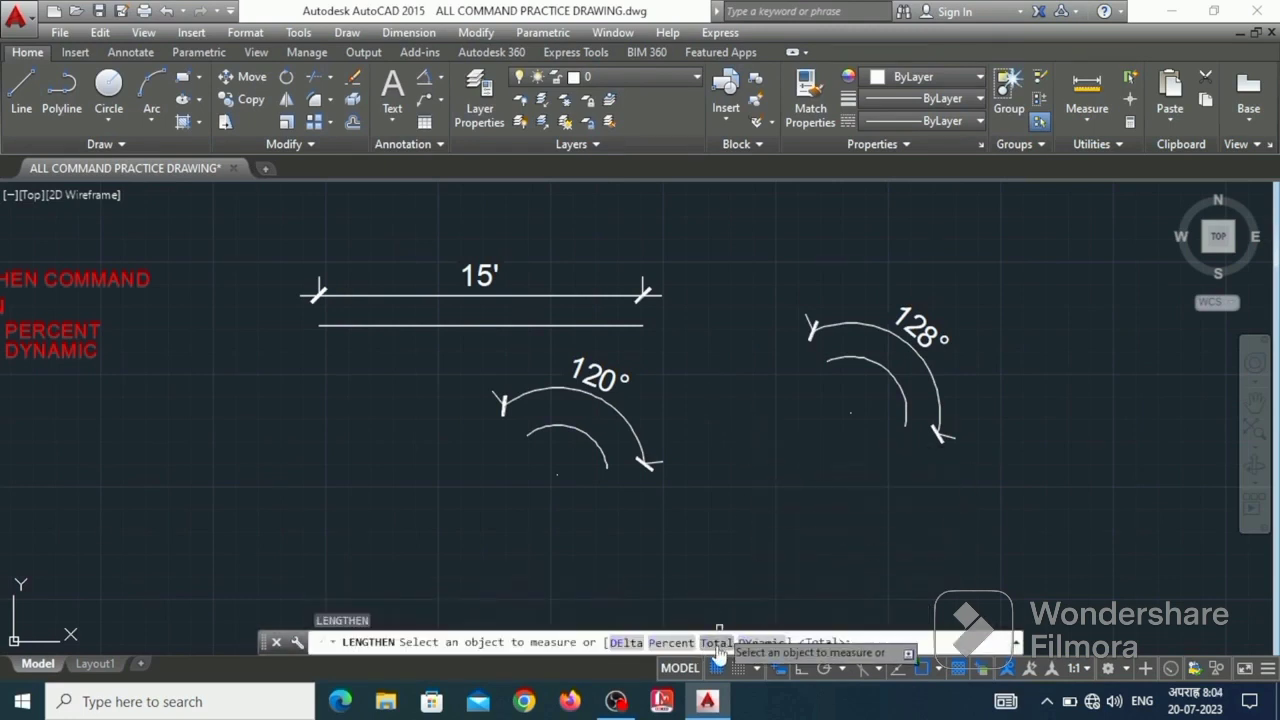
click(716, 643)
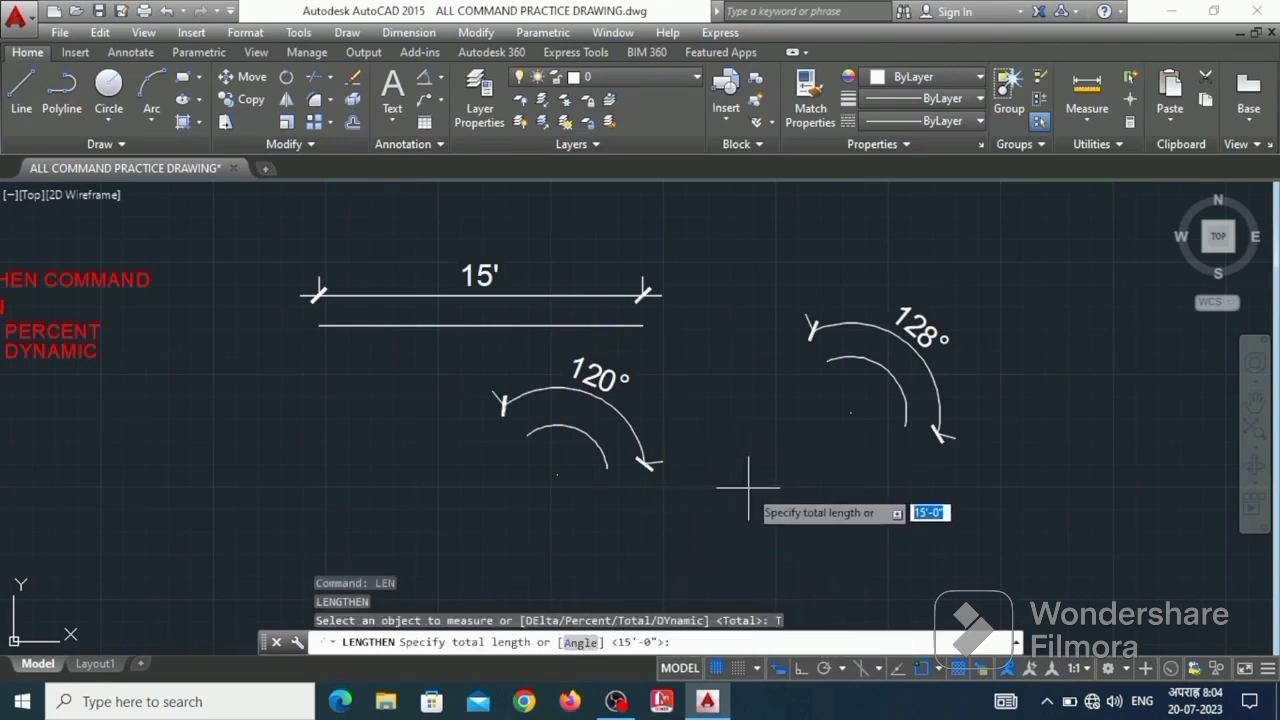
text(A)
key(Return)
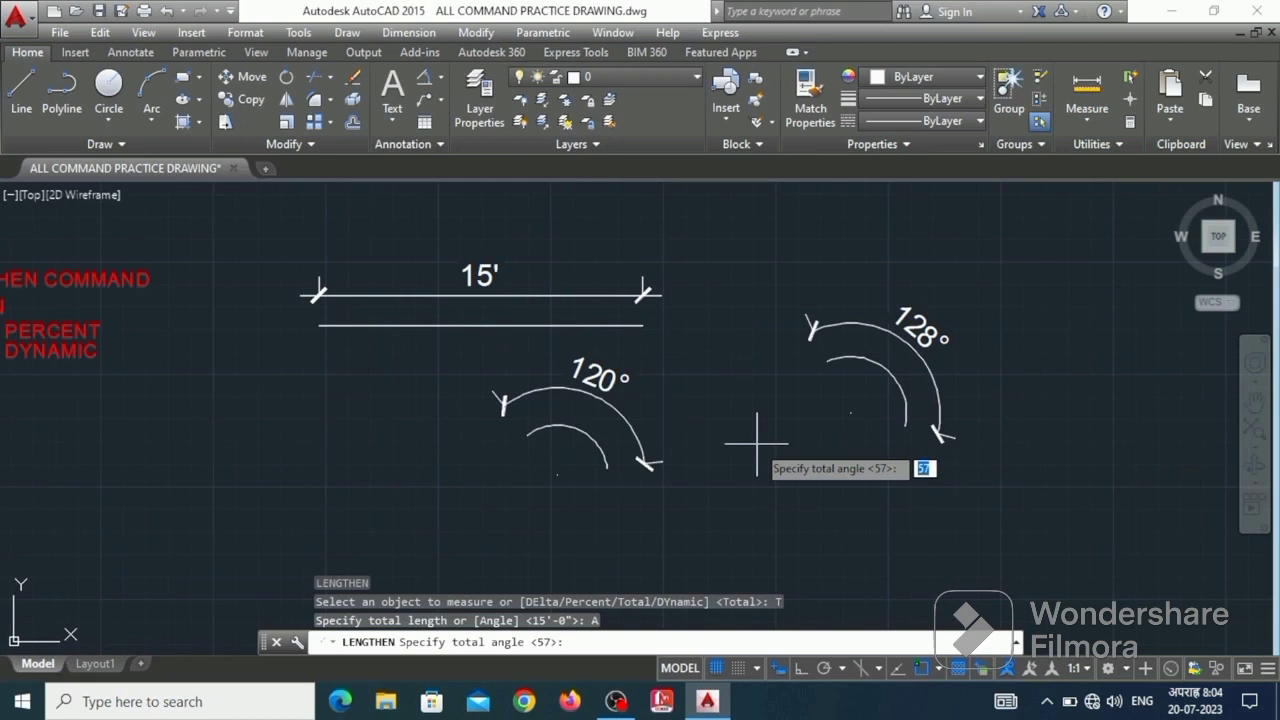
text(140)
key(Return)
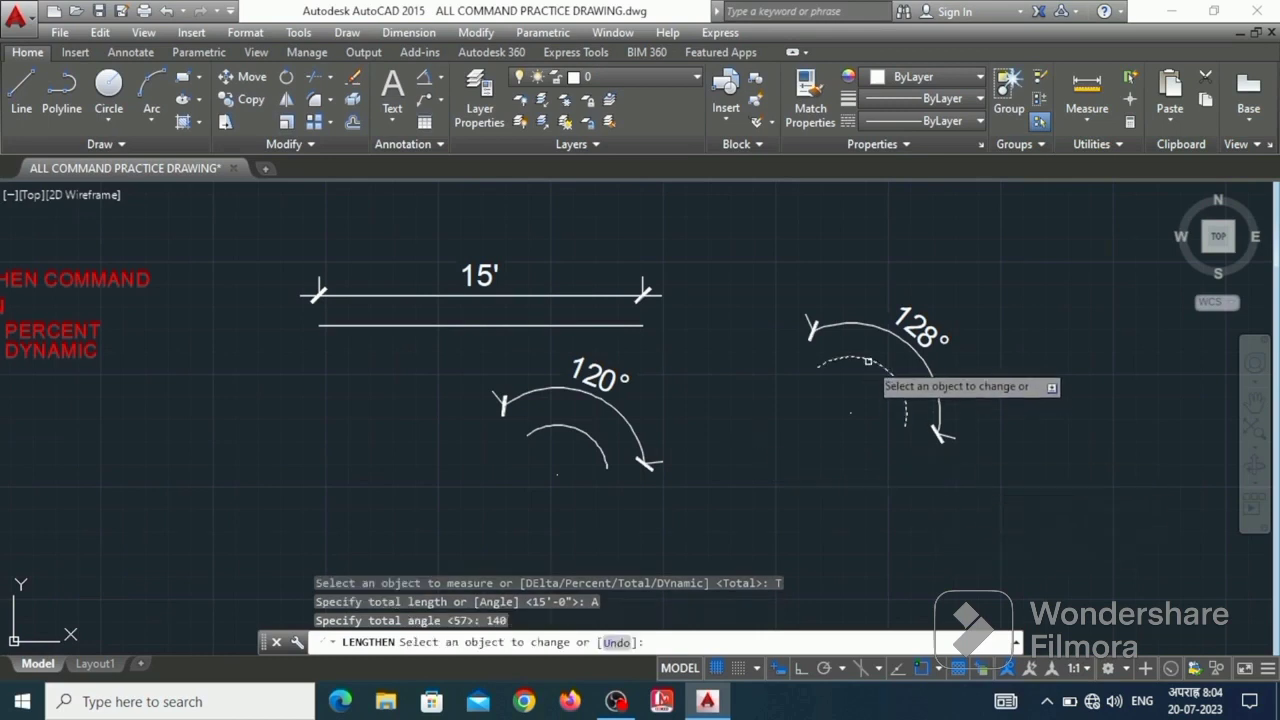
Step: Apply the 140° total angle to the right arc, then undo the last lengthen change
click(868, 362)
click(839, 396)
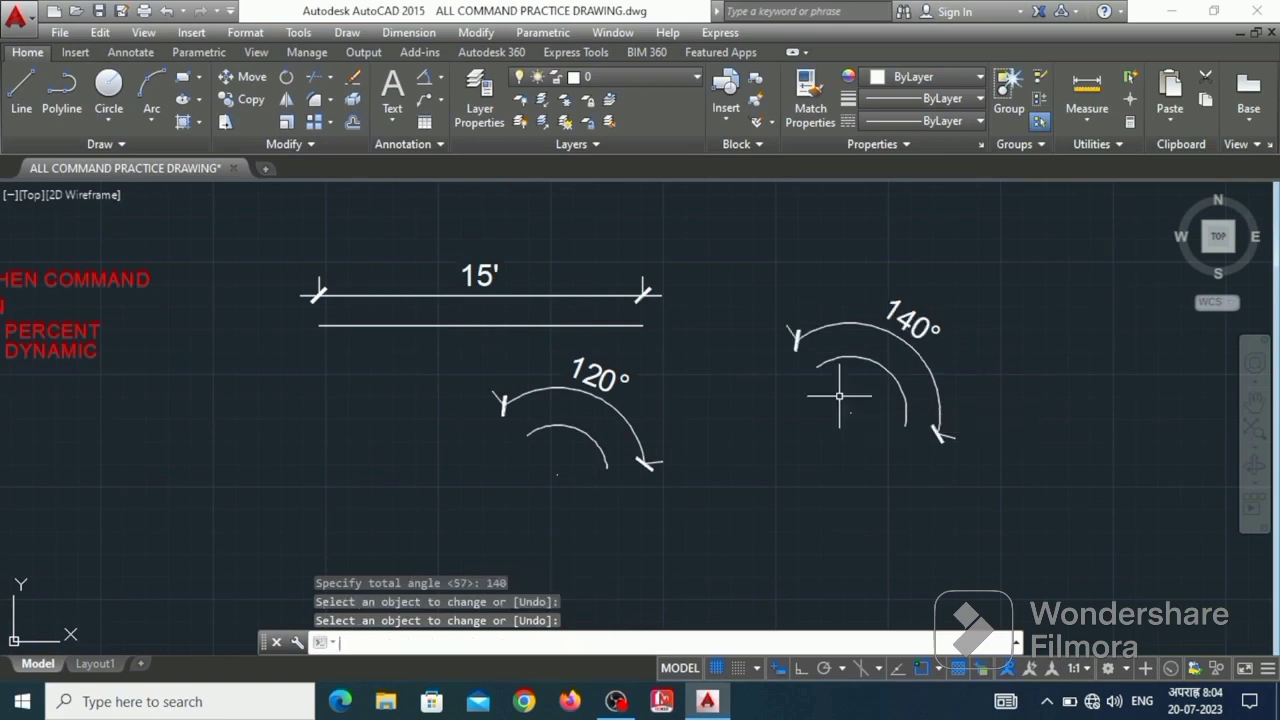
key(Return)
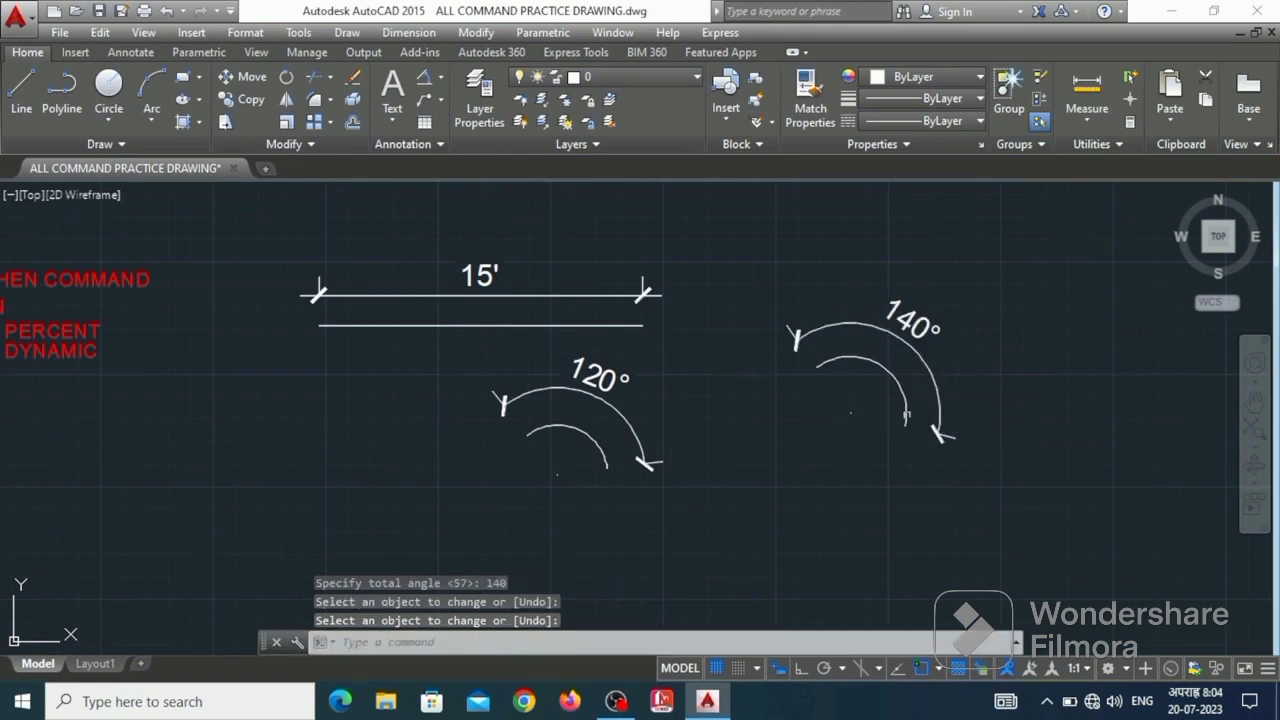
key(ctrl+z)
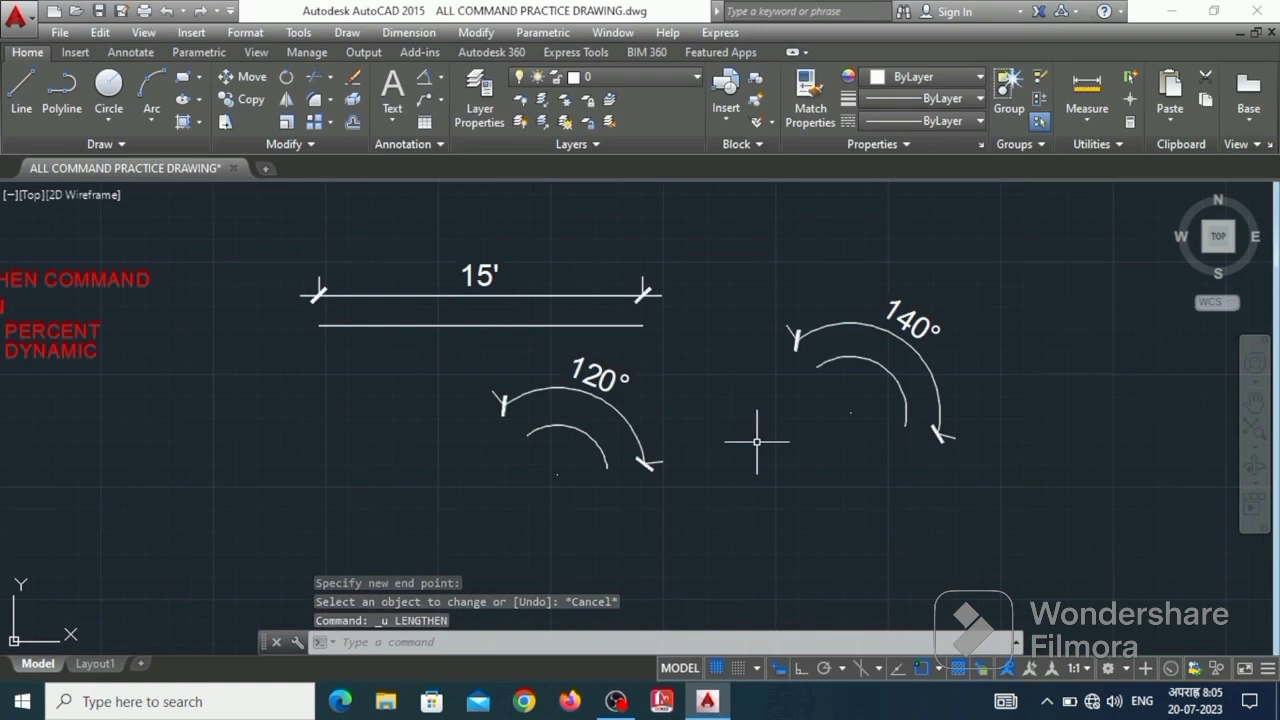
Step: Dynamically drag the lower line's right end toward the 140° arc and its left end past the 15' dimension
text(L)
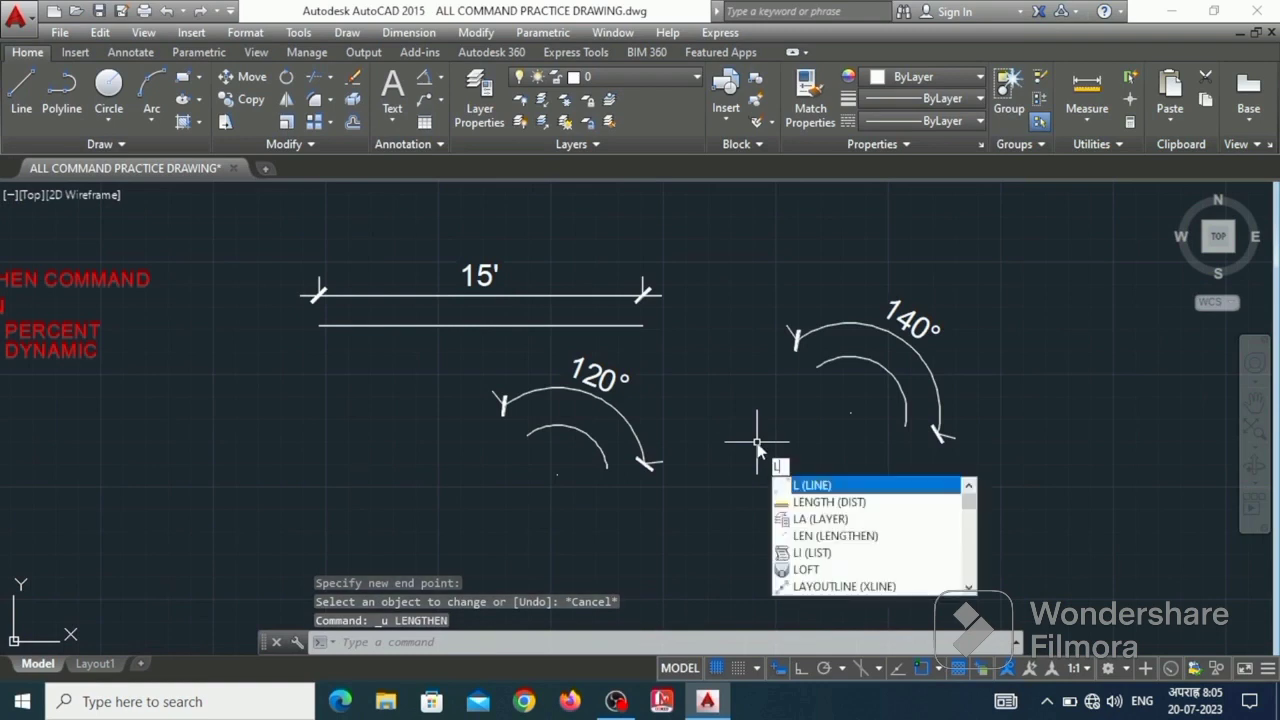
text(EN)
key(Return)
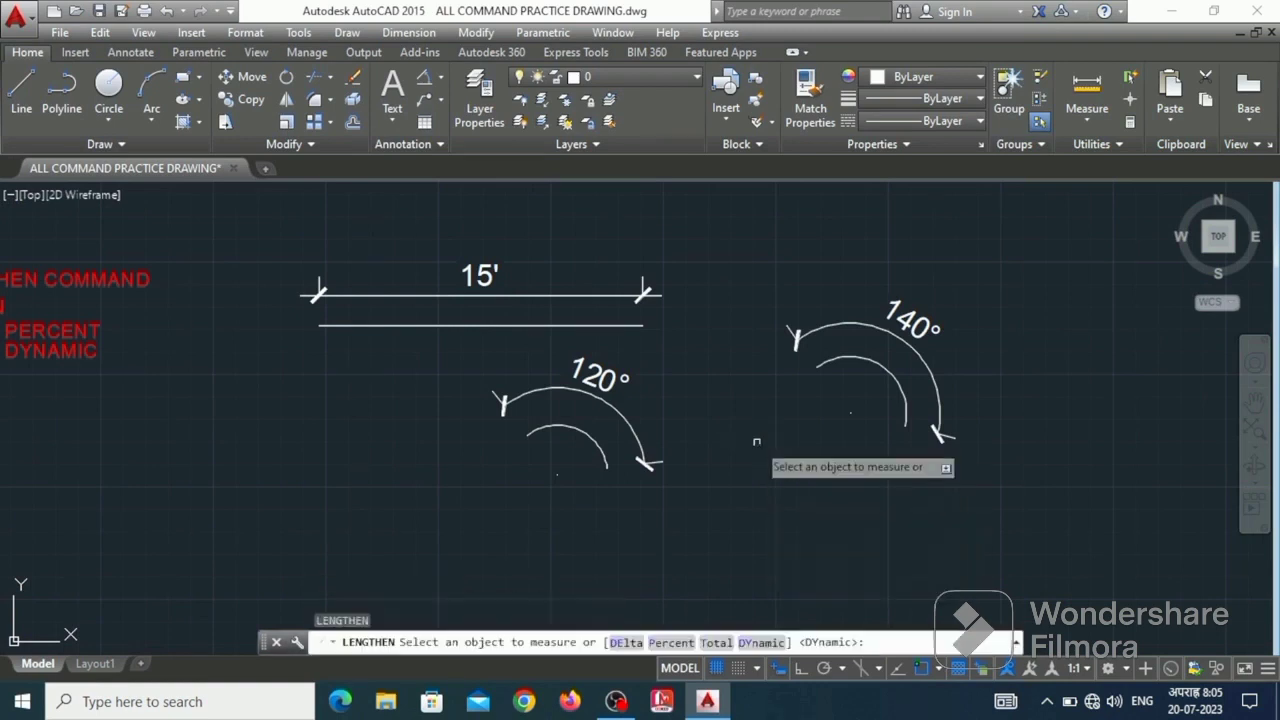
click(764, 643)
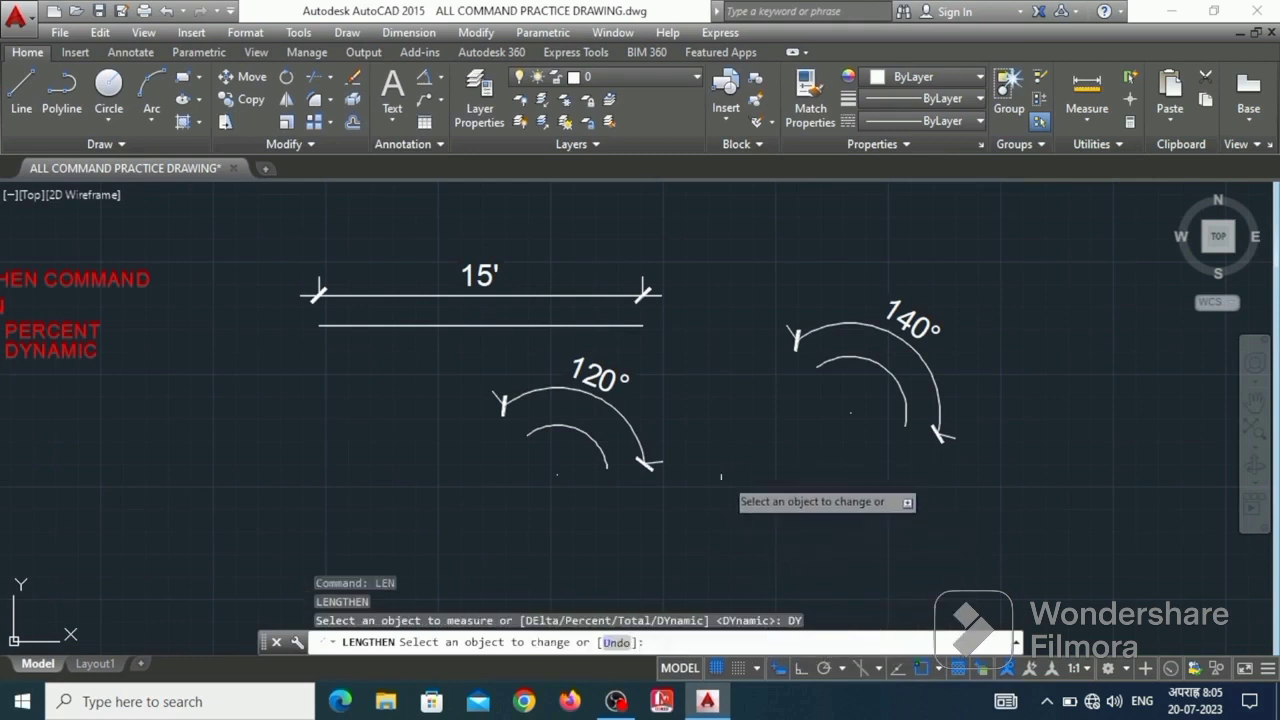
click(622, 372)
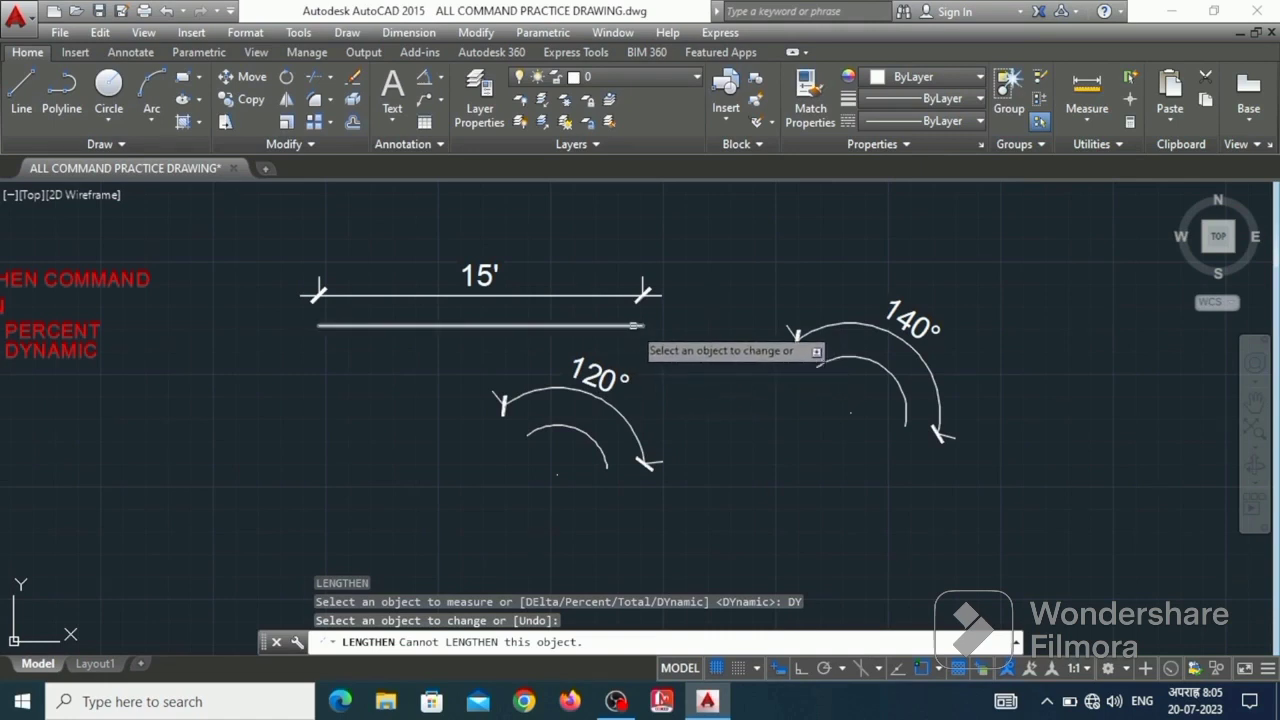
click(636, 325)
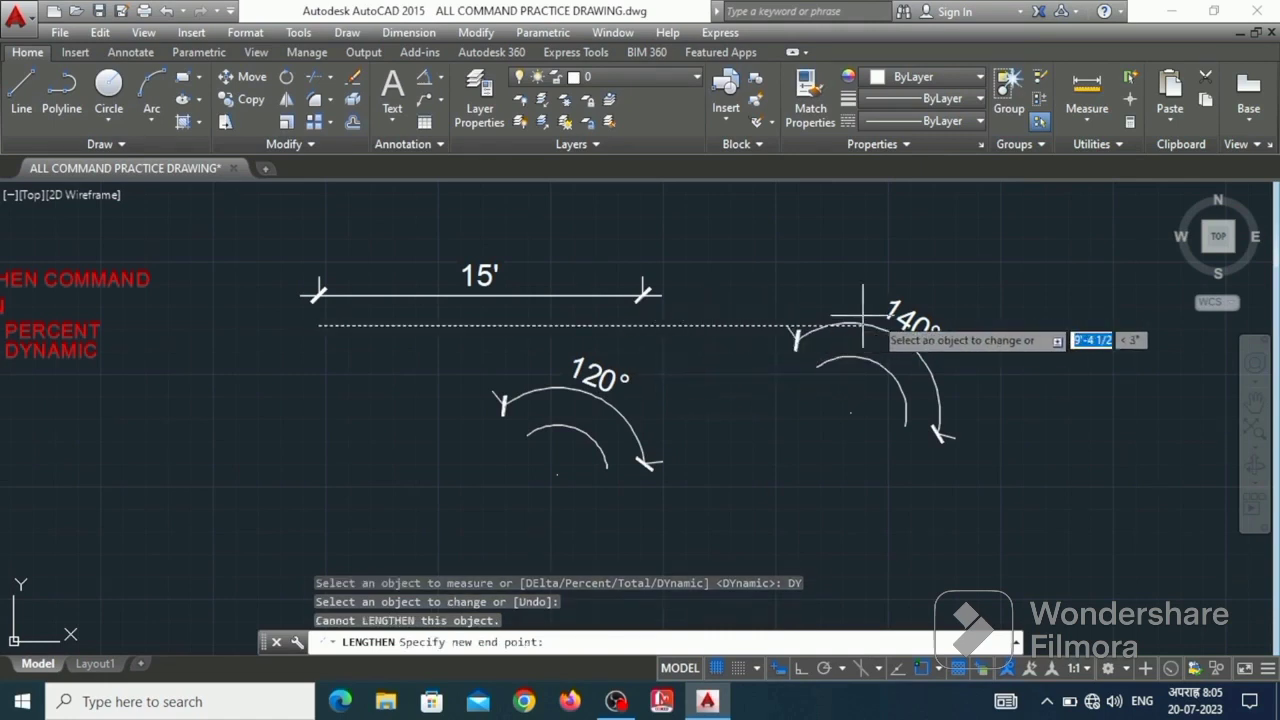
click(755, 325)
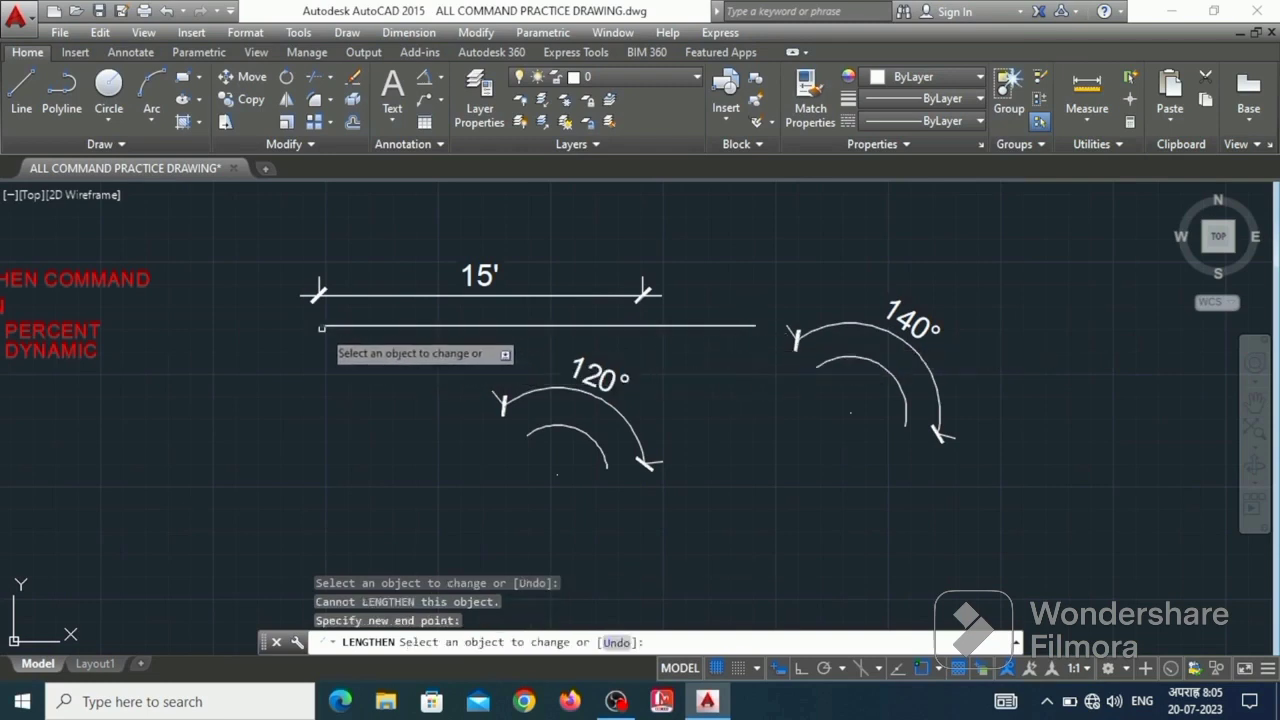
click(337, 325)
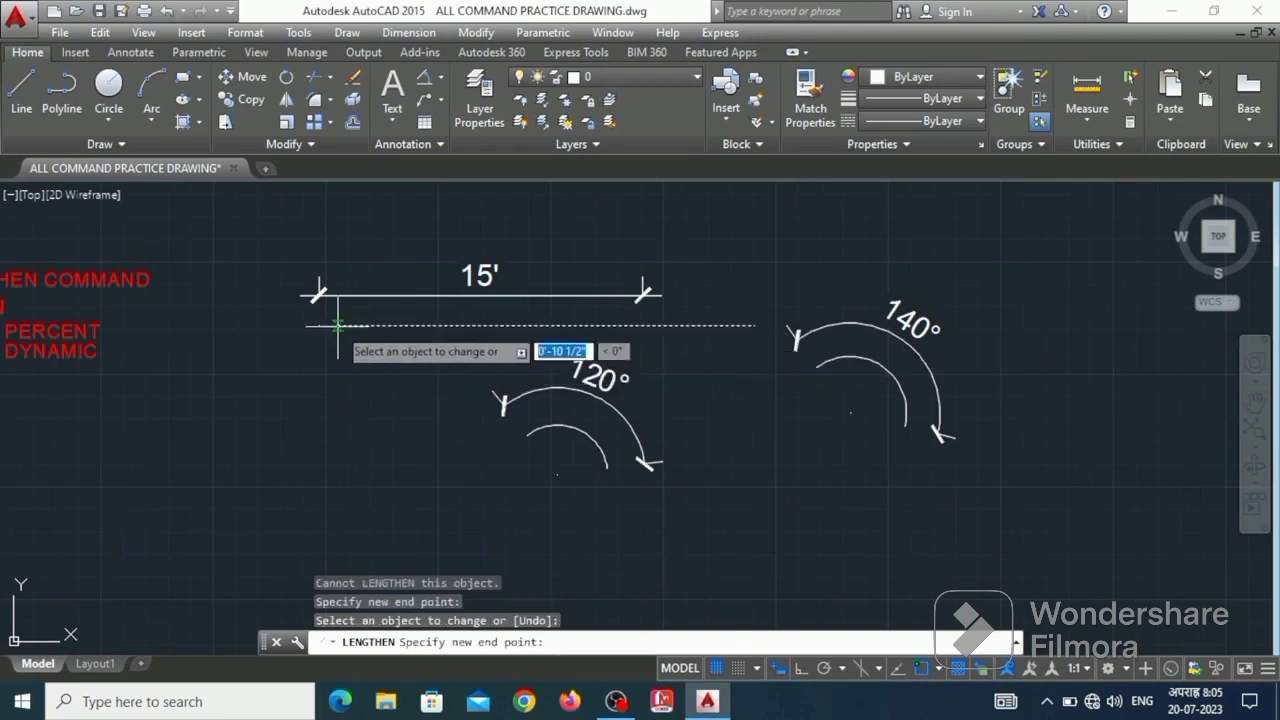
click(212, 320)
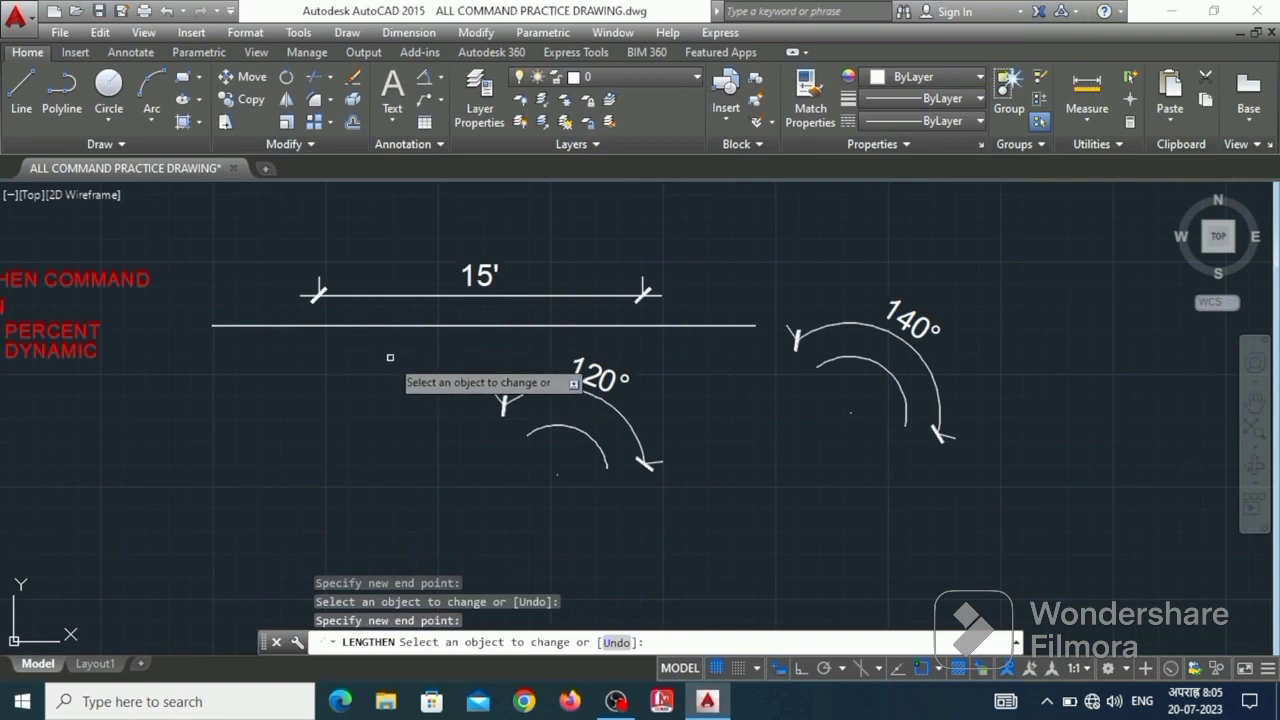